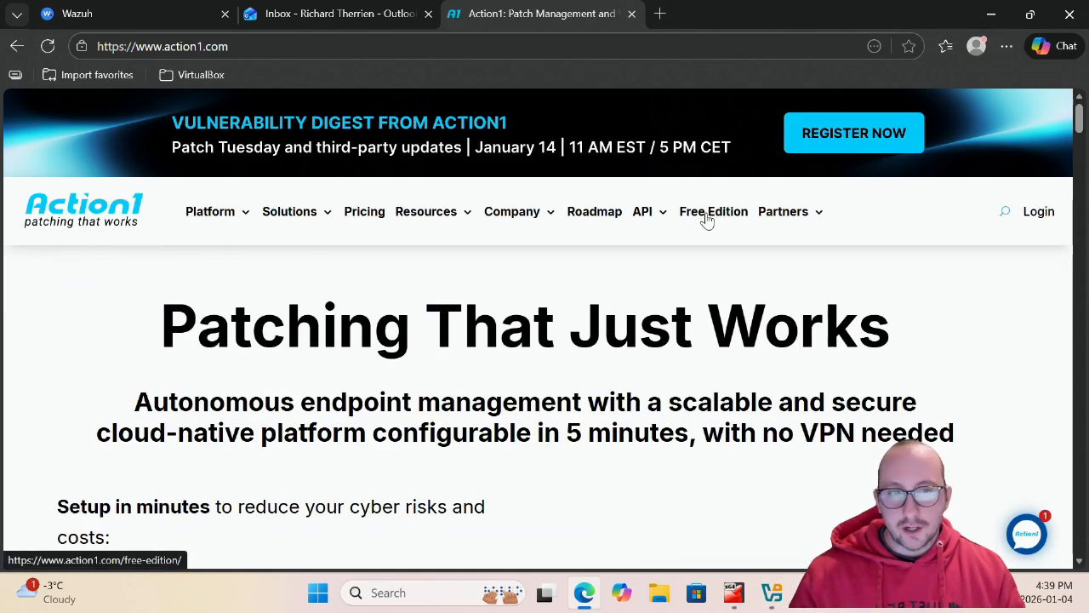
Open the Action1 Free Edition page and review its free endpoint allowance, feature list and sign-up options.
{"action": "left_click", "coordinate": [709, 219]}
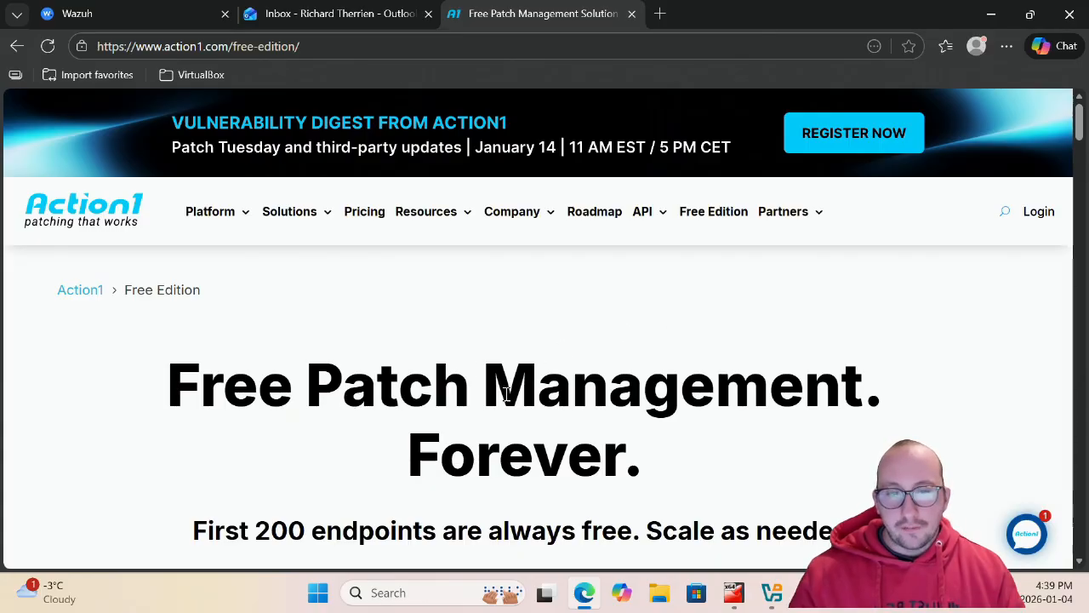
{"action": "scroll", "coordinate": [586, 416], "scroll_direction": "down", "scroll_amount": 1}
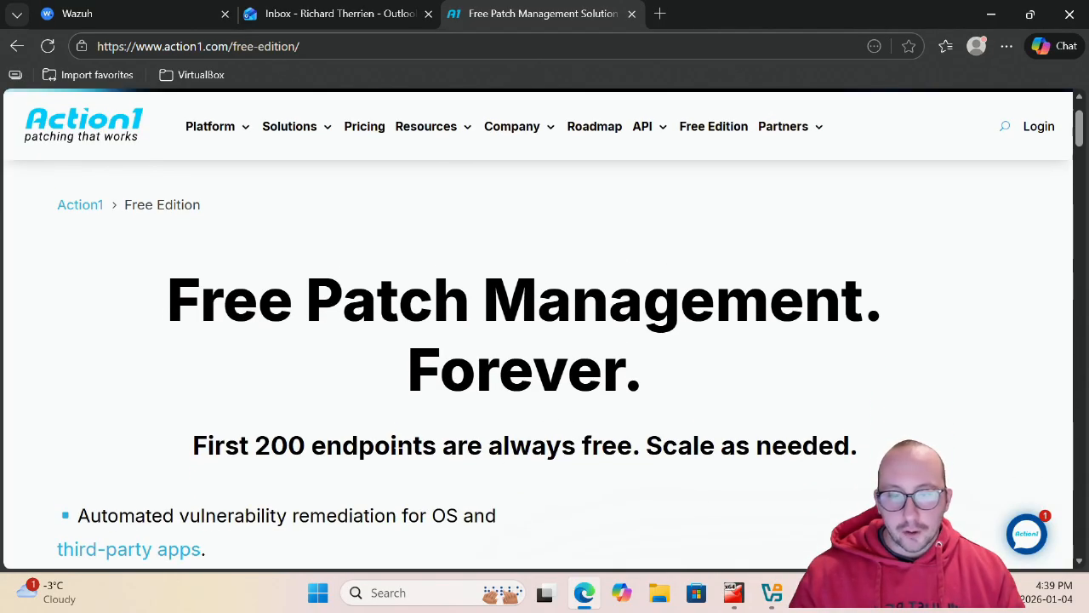
{"action": "scroll", "coordinate": [476, 468], "scroll_direction": "down", "scroll_amount": 1}
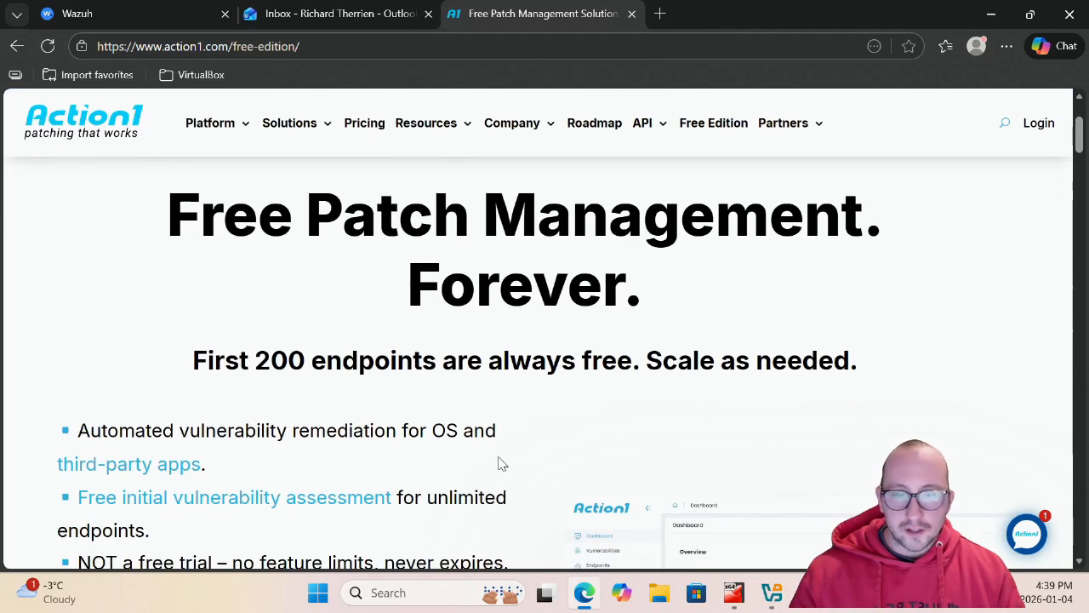
{"action": "scroll", "coordinate": [588, 406], "scroll_direction": "down", "scroll_amount": 1}
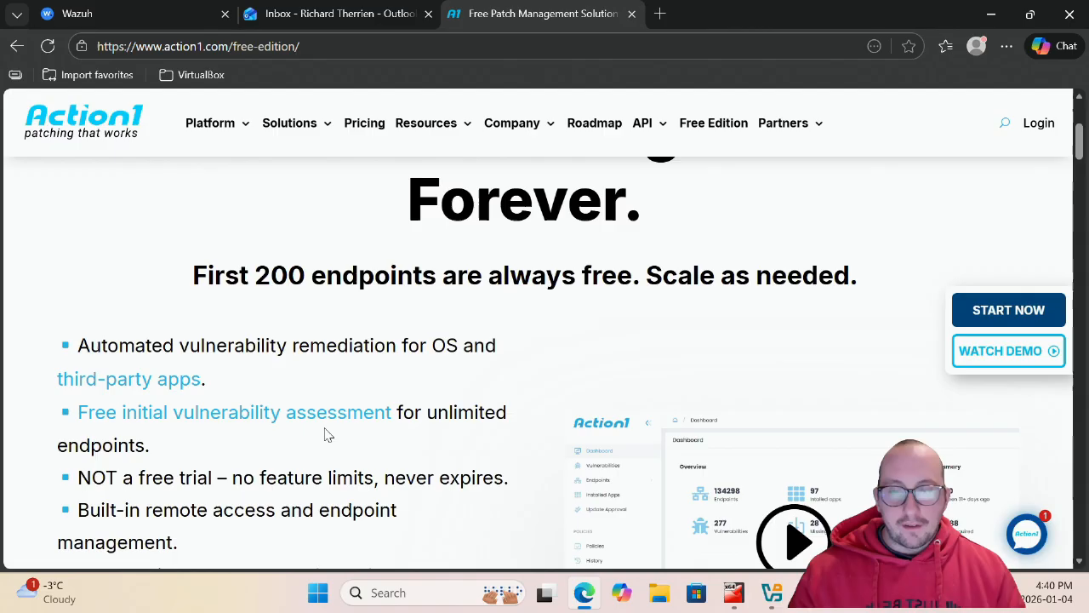
{"action": "scroll", "coordinate": [316, 439], "scroll_direction": "down", "scroll_amount": 2}
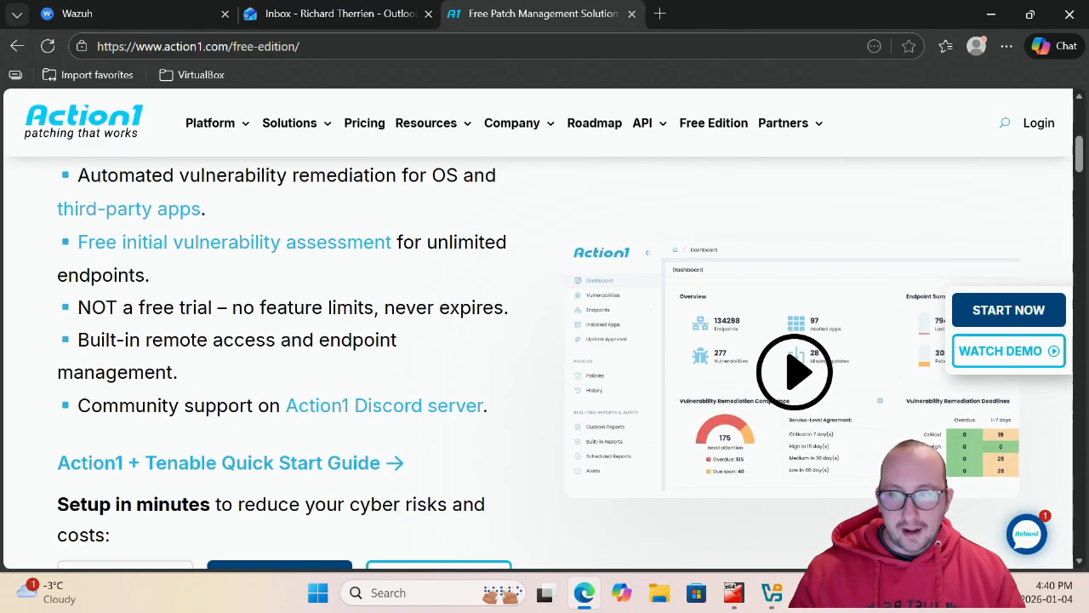
{"action": "left_click_drag", "start_coordinate": [89, 340], "coordinate": [219, 357]}
{"action": "left_click", "coordinate": [219, 362]}
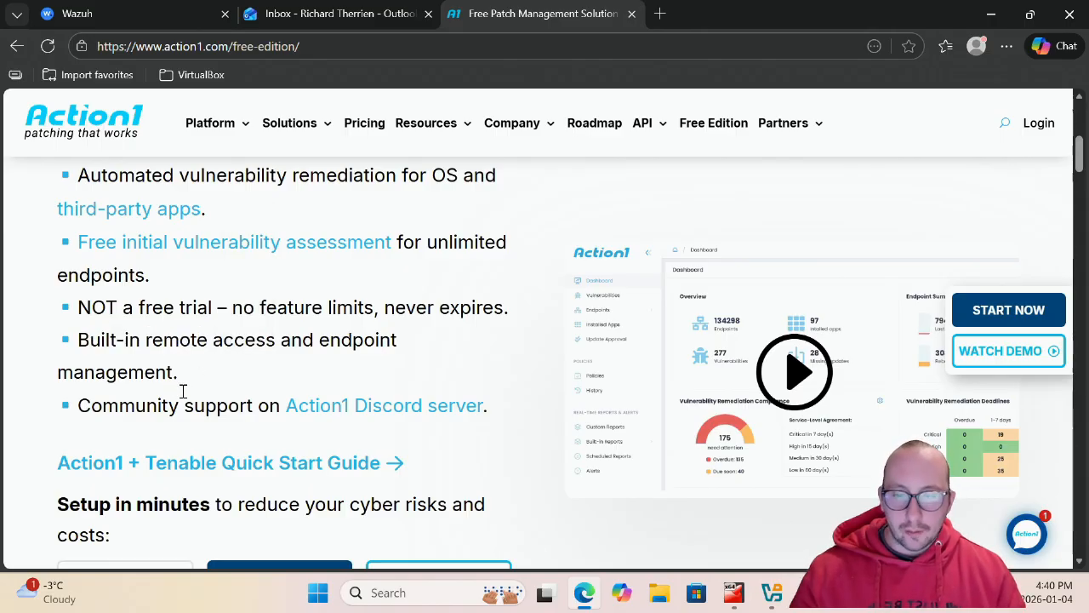
{"action": "scroll", "coordinate": [234, 370], "scroll_direction": "down", "scroll_amount": 1}
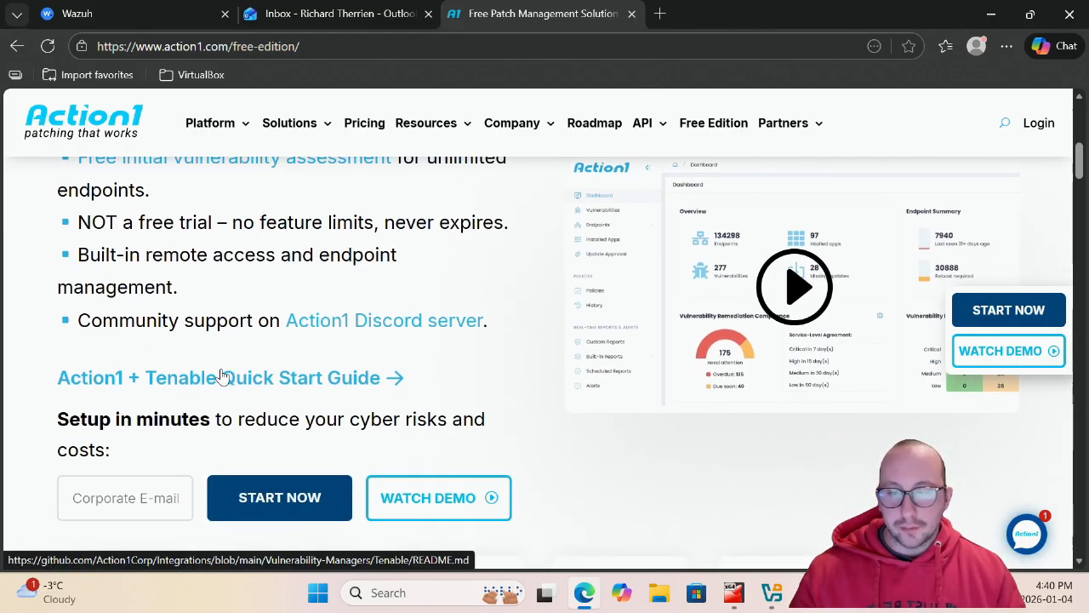
{"action": "scroll", "coordinate": [219, 382], "scroll_direction": "down", "scroll_amount": 1}
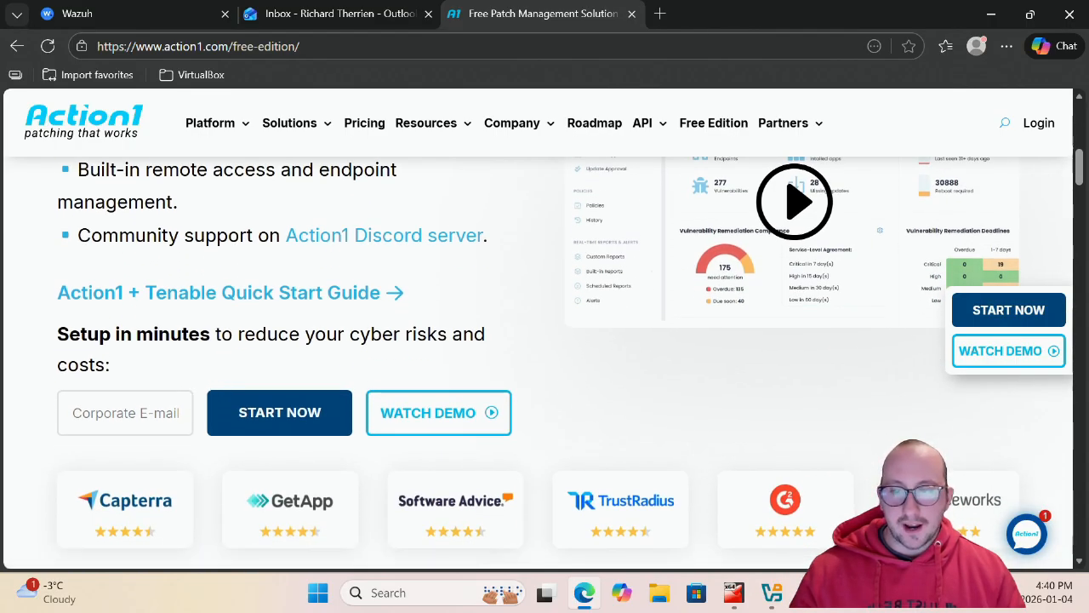
Start the account sign-up form and choose the region Global: North America.
{"action": "left_click", "coordinate": [320, 414]}
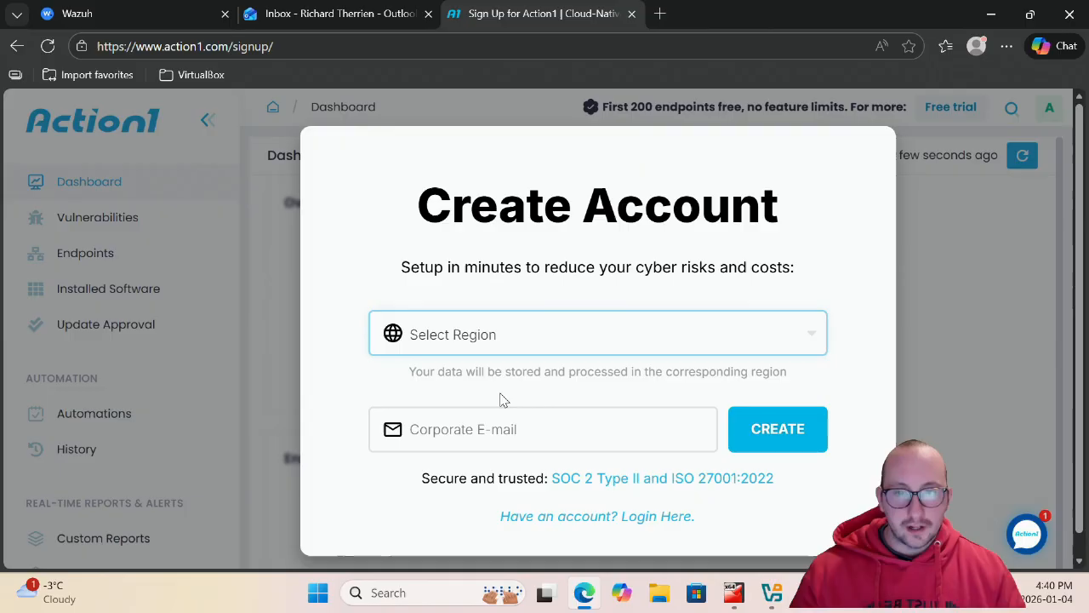
{"action": "left_click", "coordinate": [510, 348]}
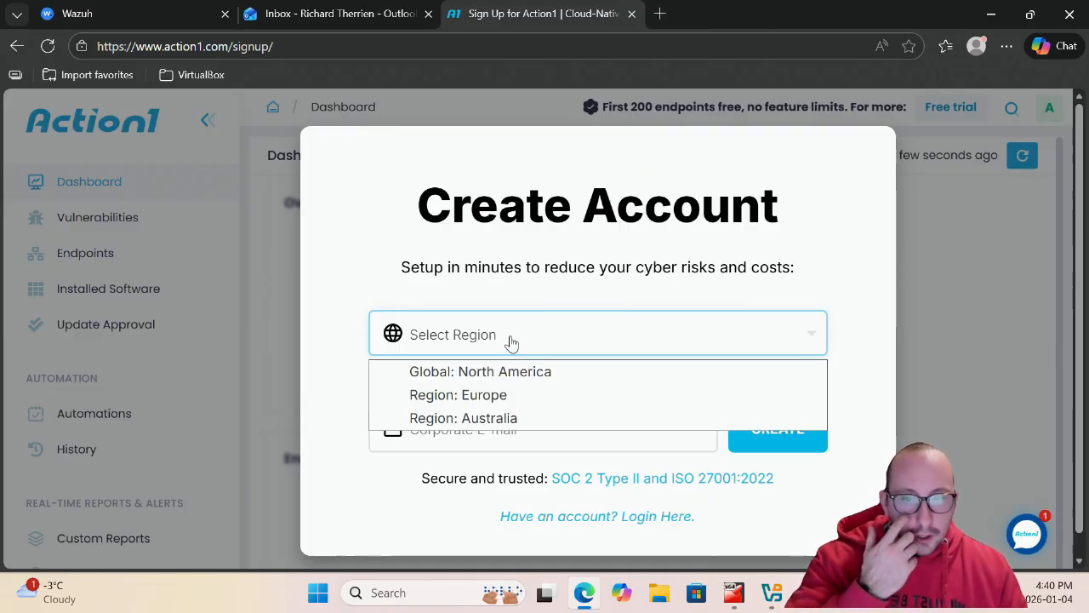
{"action": "left_click", "coordinate": [536, 378]}
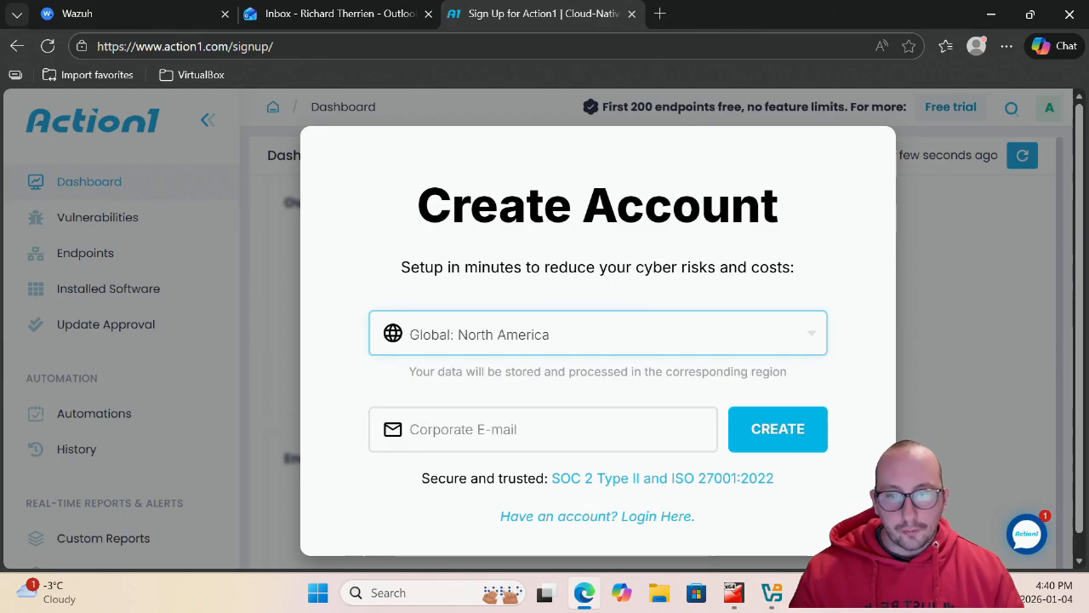
{"action": "left_click", "coordinate": [527, 426]}
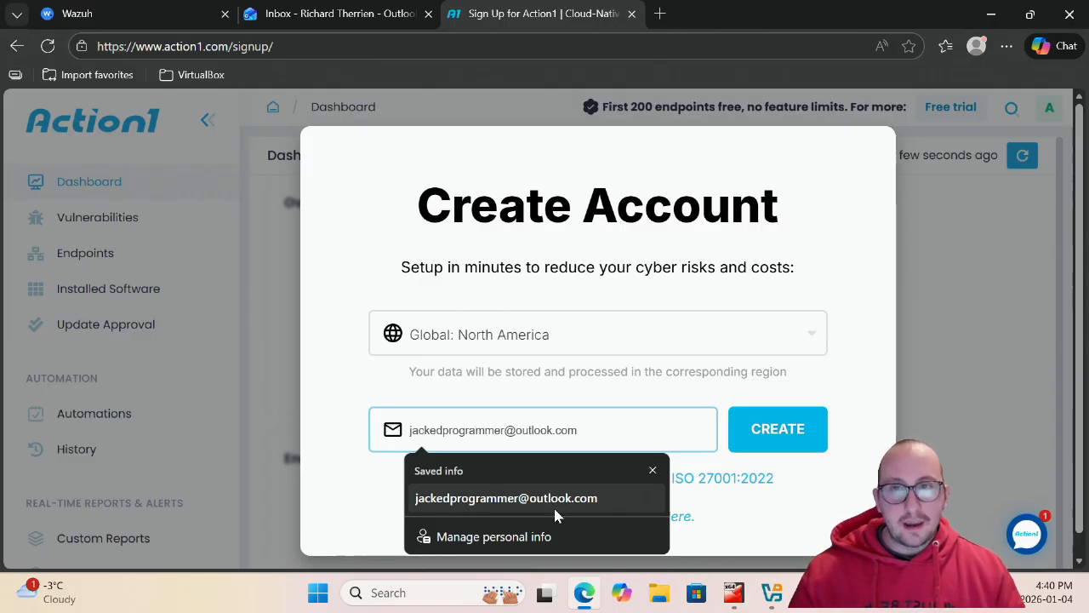
{"action": "left_click", "coordinate": [600, 374]}
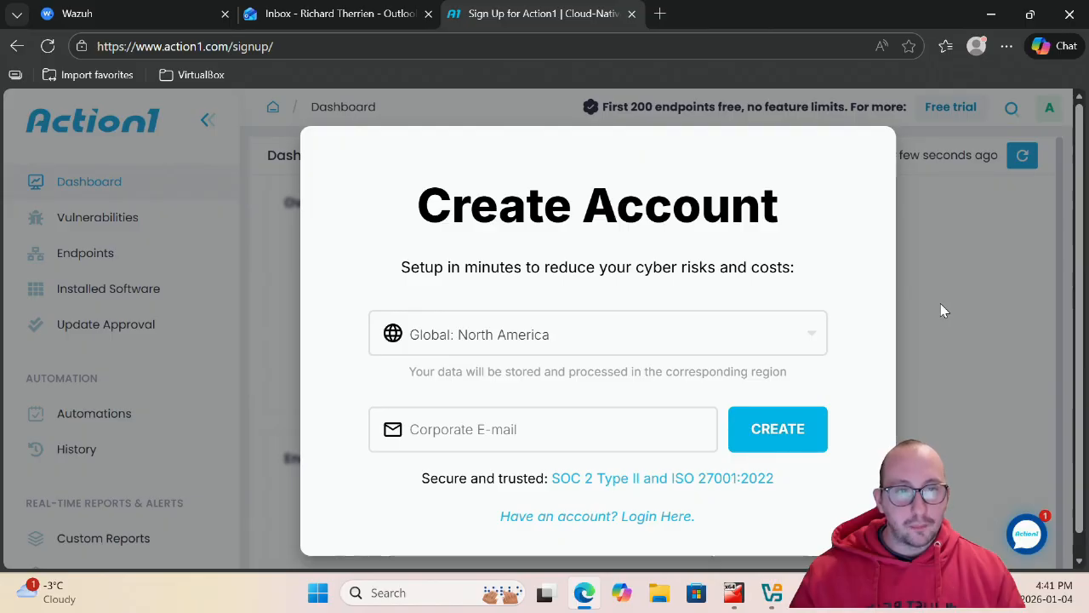
{"action": "left_click", "coordinate": [543, 430]}
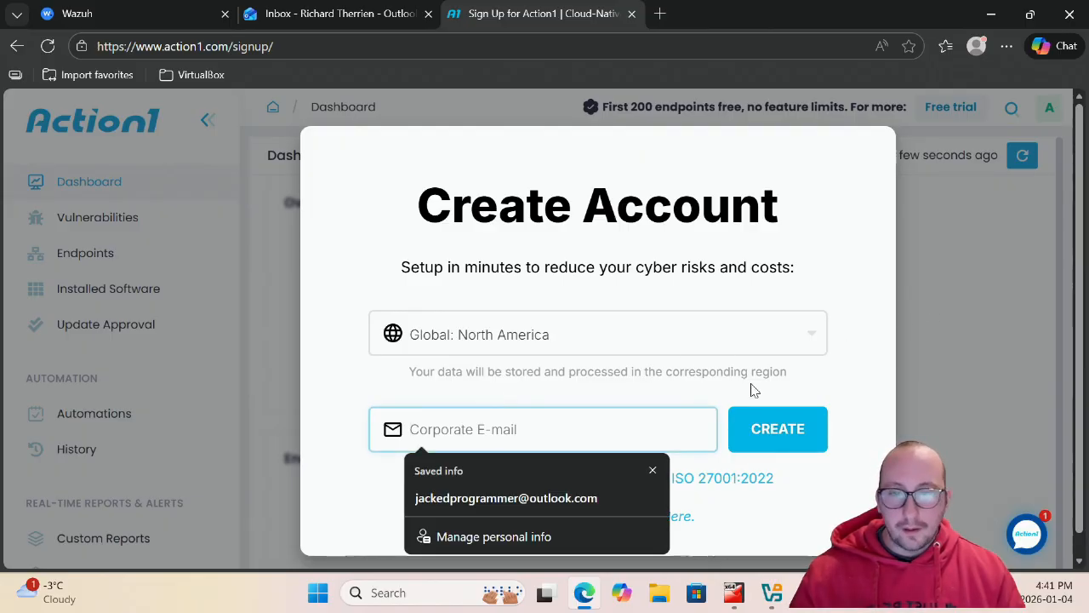
{"action": "left_click", "coordinate": [931, 357]}
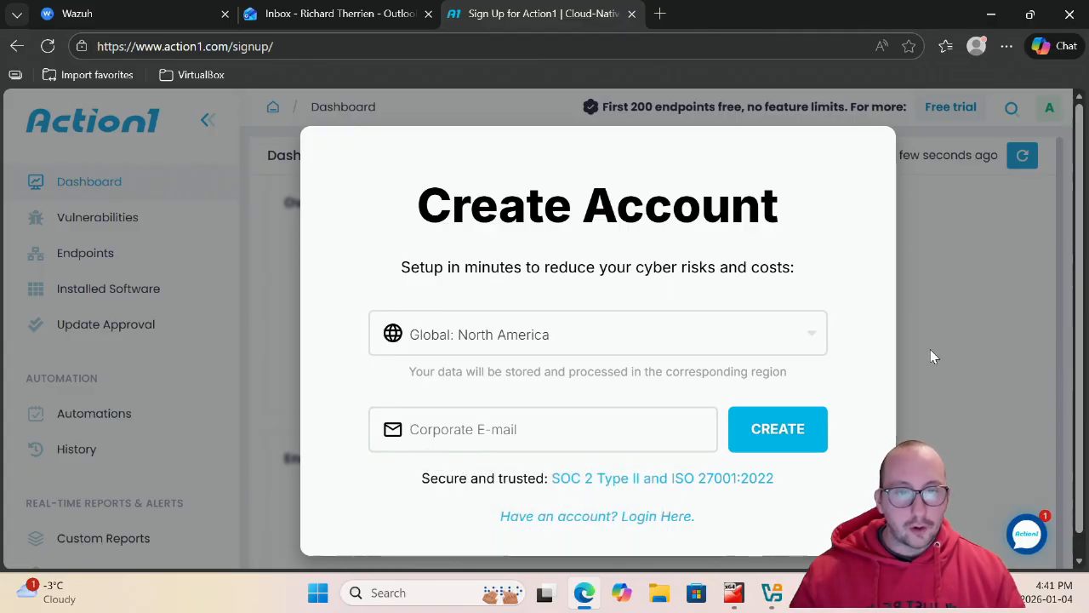
Log in to the existing Action1 account with region Global: North America, the login e-mail and the account password, declining to save the password.
{"action": "left_click", "coordinate": [611, 521]}
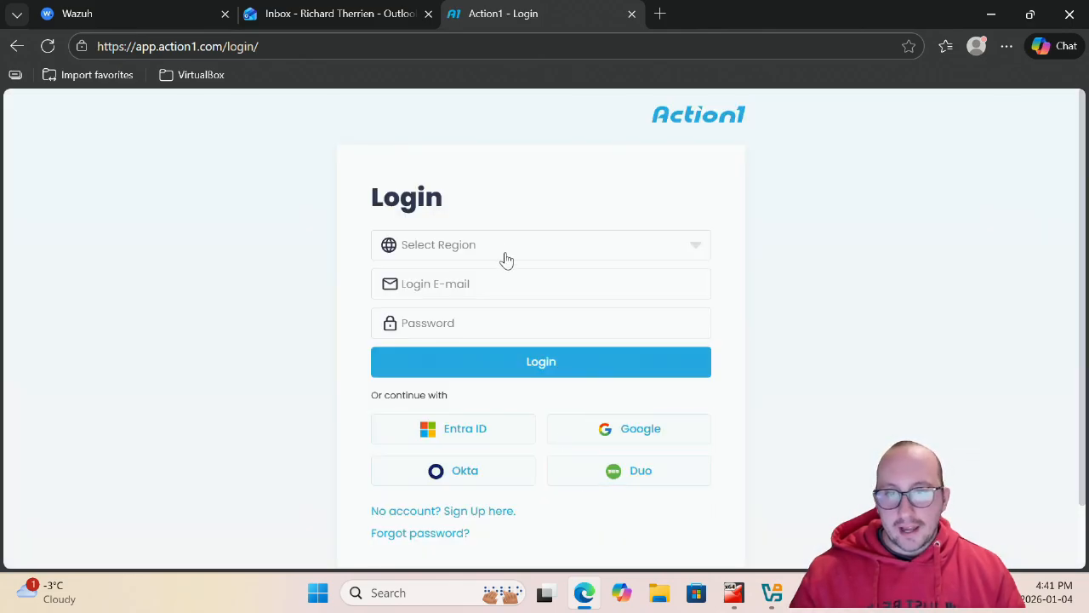
{"action": "left_click", "coordinate": [505, 255]}
{"action": "left_click", "coordinate": [482, 279]}
{"action": "left_click", "coordinate": [441, 290]}
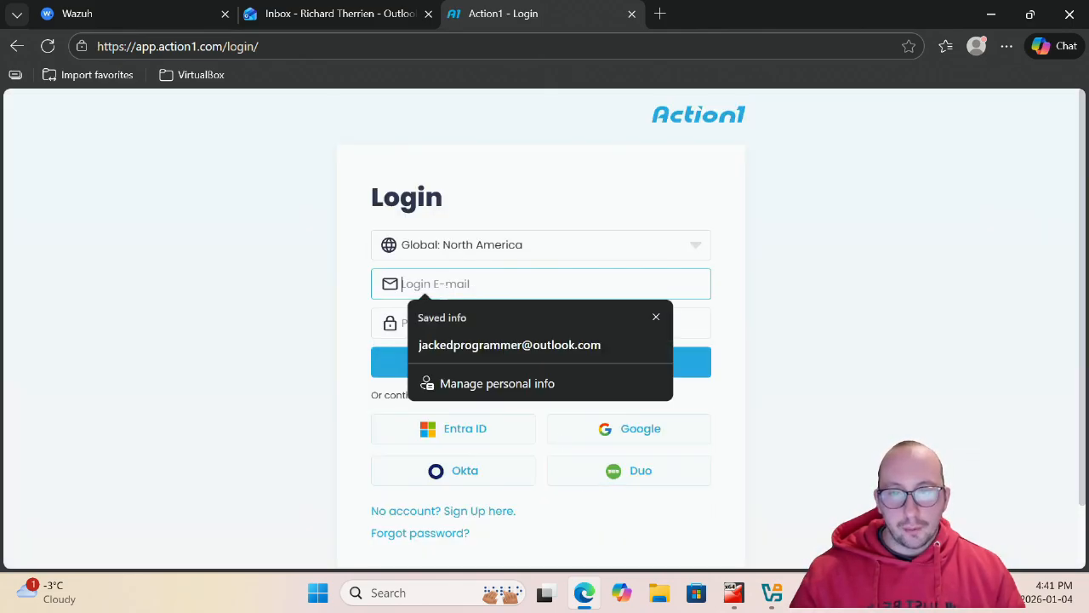
{"action": "left_click", "coordinate": [494, 345]}
{"action": "left_click", "coordinate": [447, 322]}
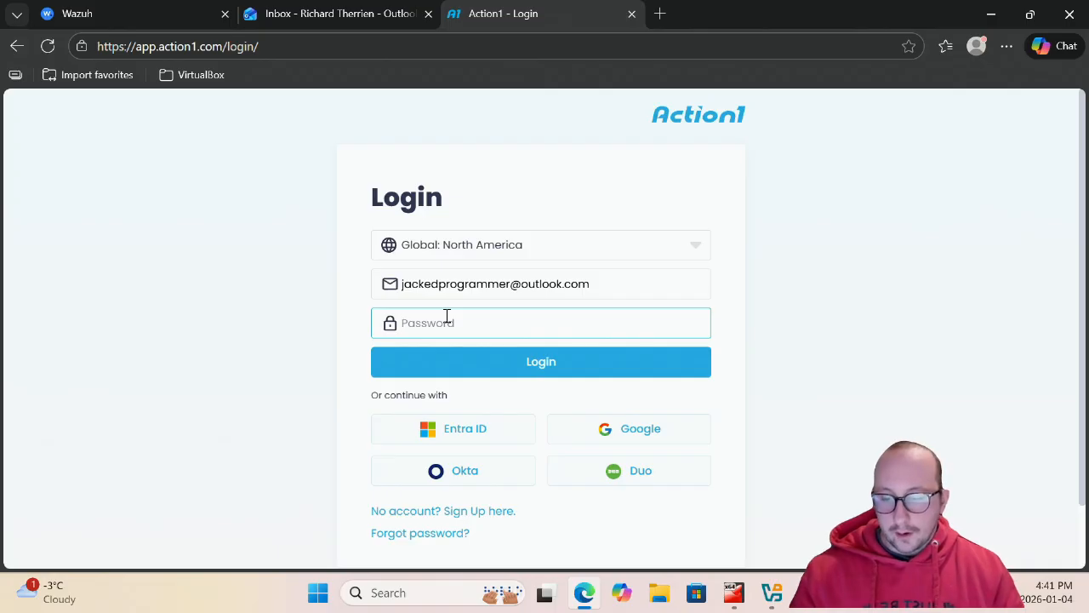
{"action": "type", "text": "••••••••••••"}
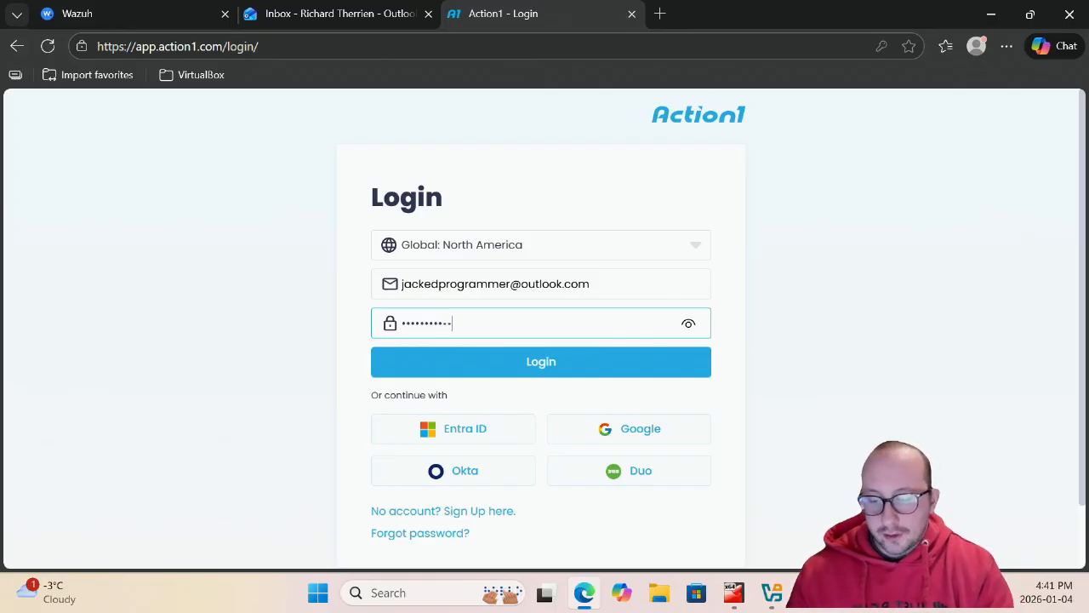
{"action": "left_click", "coordinate": [639, 369]}
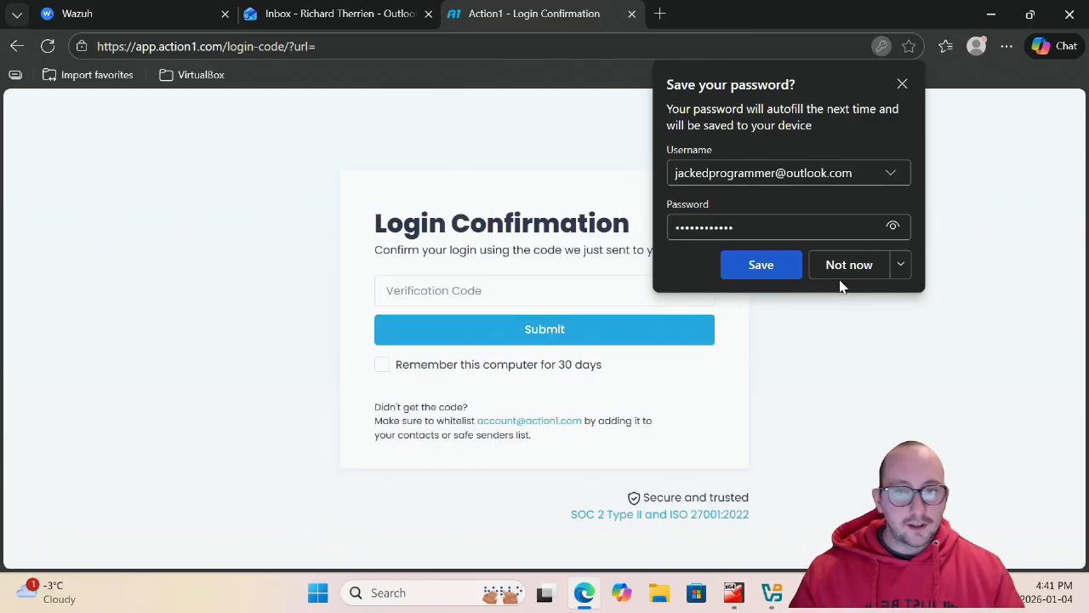
{"action": "left_click", "coordinate": [838, 271]}
In the Outlook mailbox, open the newest Action1 confirmation e-mail in Junk Email and copy its confirmation code.
{"action": "left_click", "coordinate": [262, 17]}
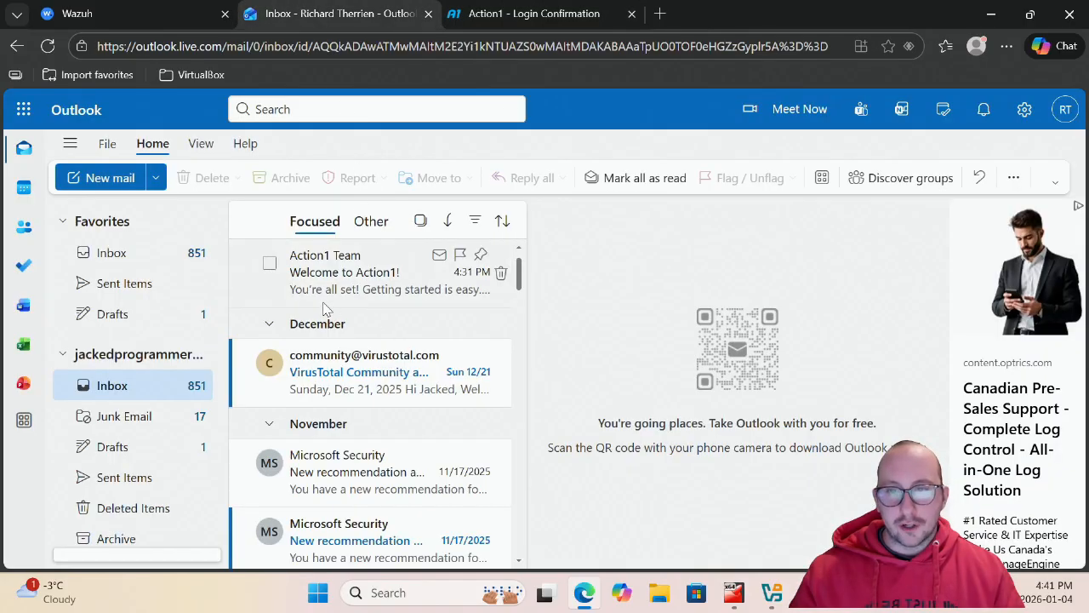
{"action": "left_click", "coordinate": [114, 416]}
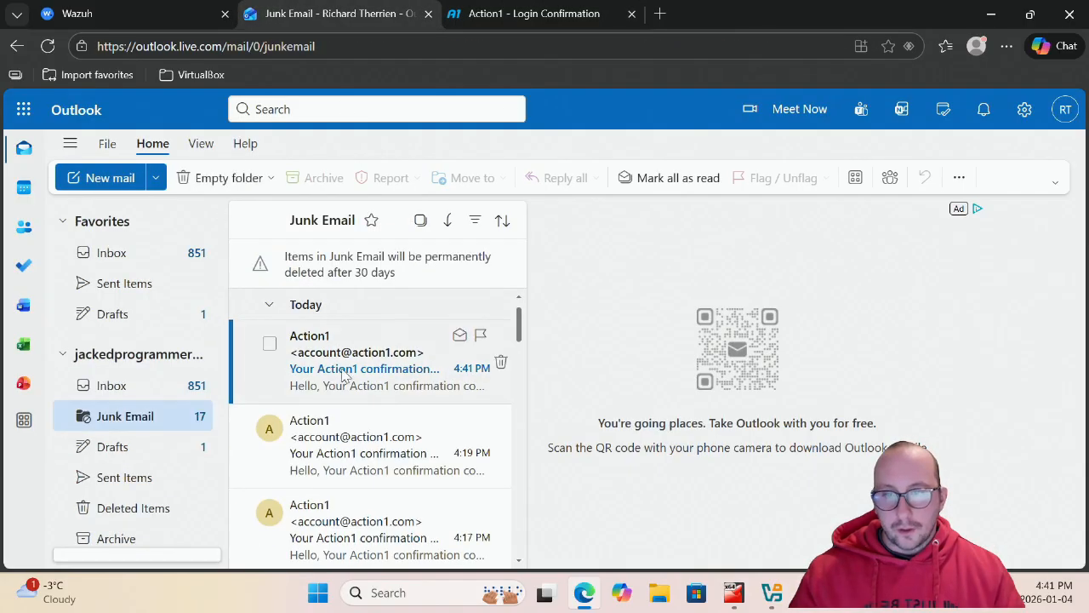
{"action": "left_click", "coordinate": [451, 379]}
{"action": "left_click_drag", "start_coordinate": [782, 390], "coordinate": [747, 389]}
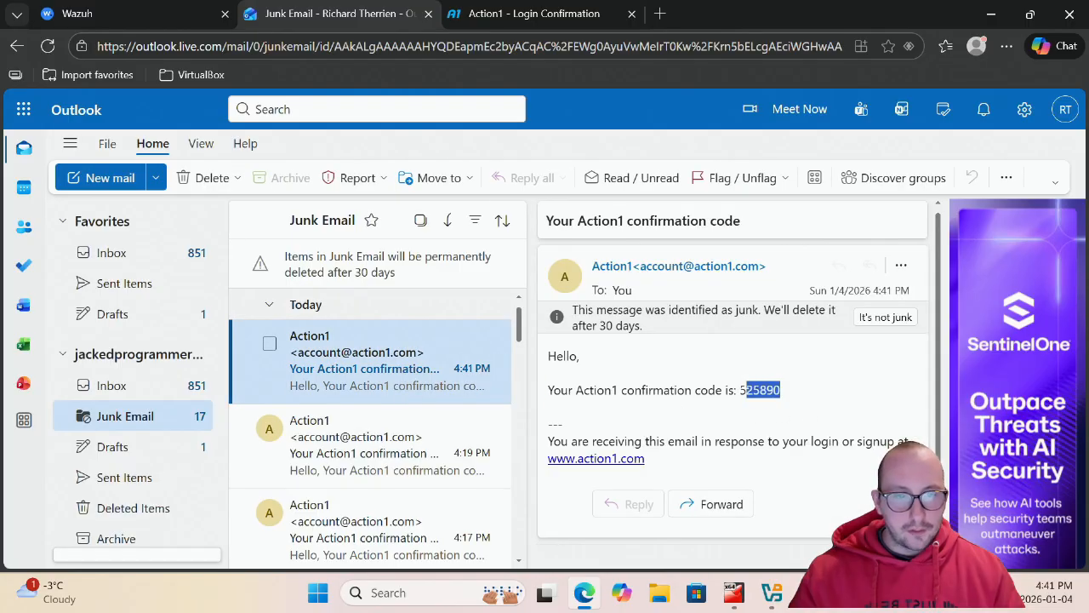
Return to the Action1 login confirmation, paste the verification code and submit it.
{"action": "left_click", "coordinate": [515, 13]}
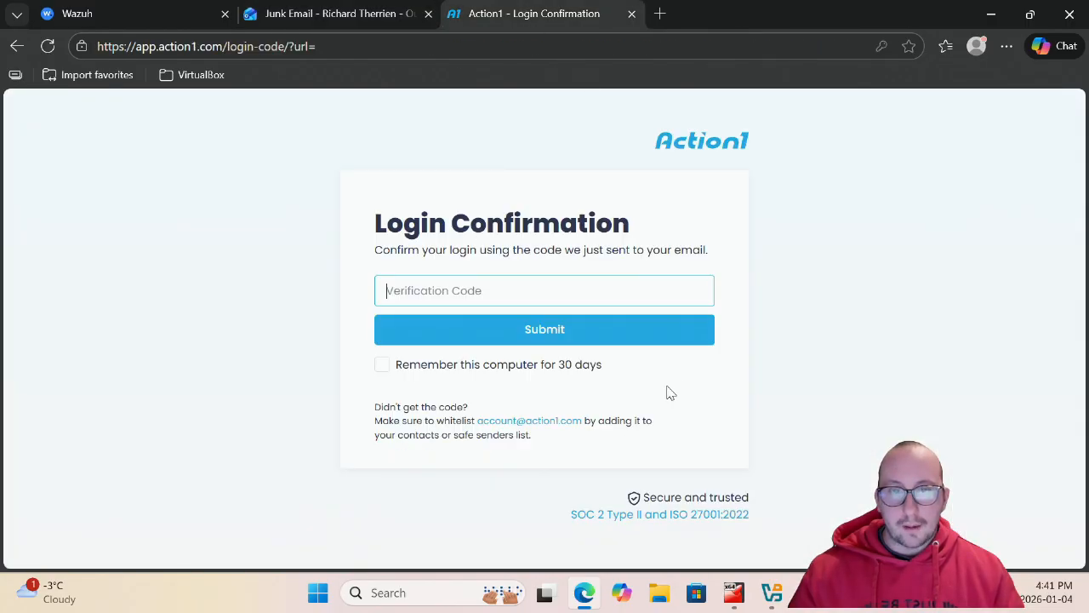
{"action": "key", "text": "ctrl+v"}
{"action": "left_click", "coordinate": [457, 331]}
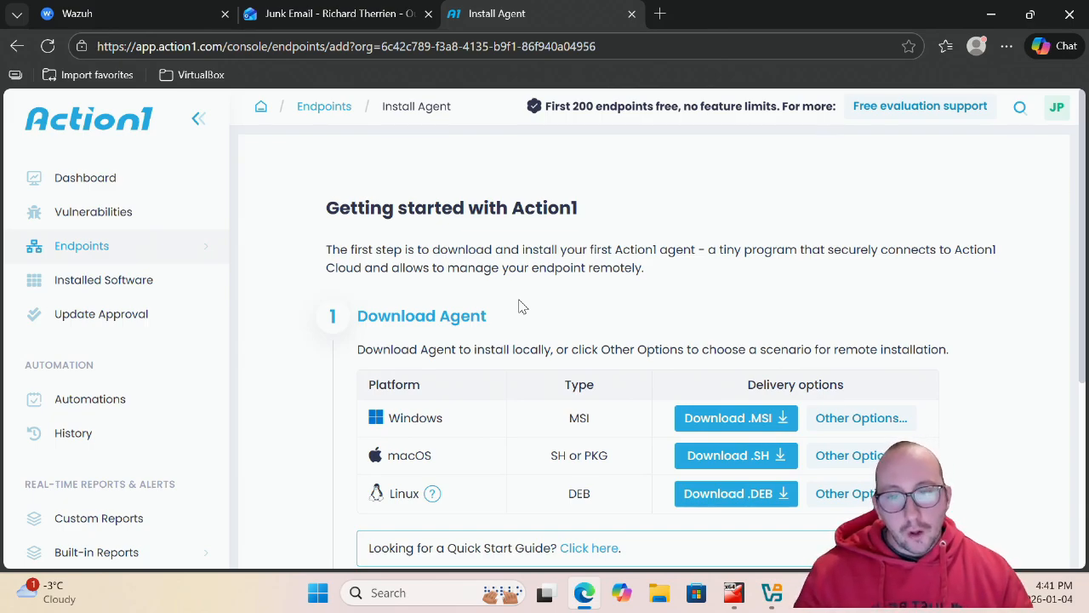
Download the Windows .MSI agent and run action1_agent(My_Organization) (1) from the Downloads folder.
{"action": "scroll", "coordinate": [545, 315], "scroll_direction": "down", "scroll_amount": 1}
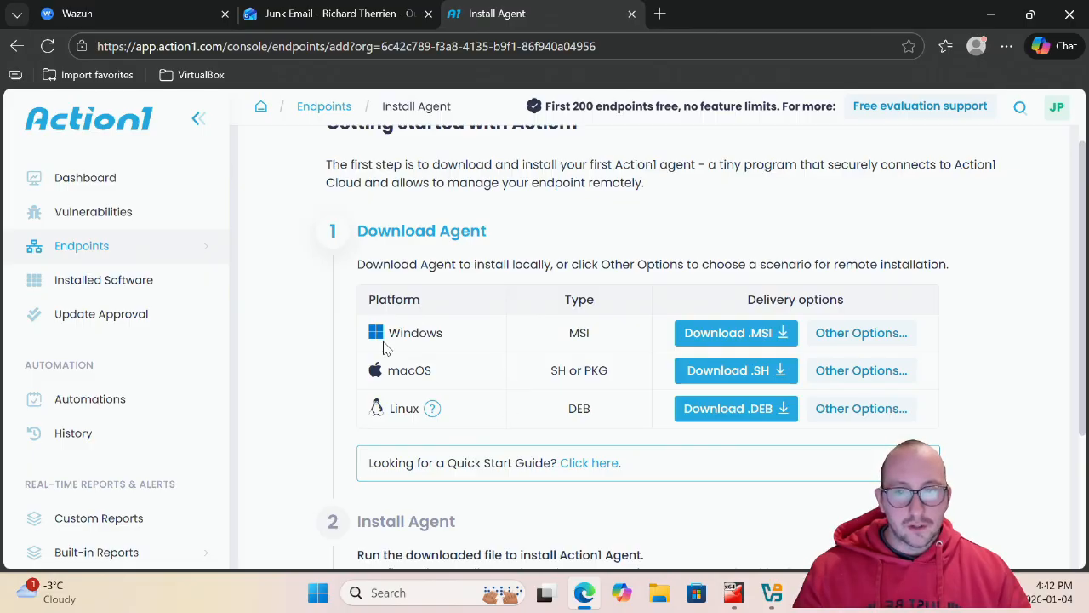
{"action": "left_click", "coordinate": [719, 339]}
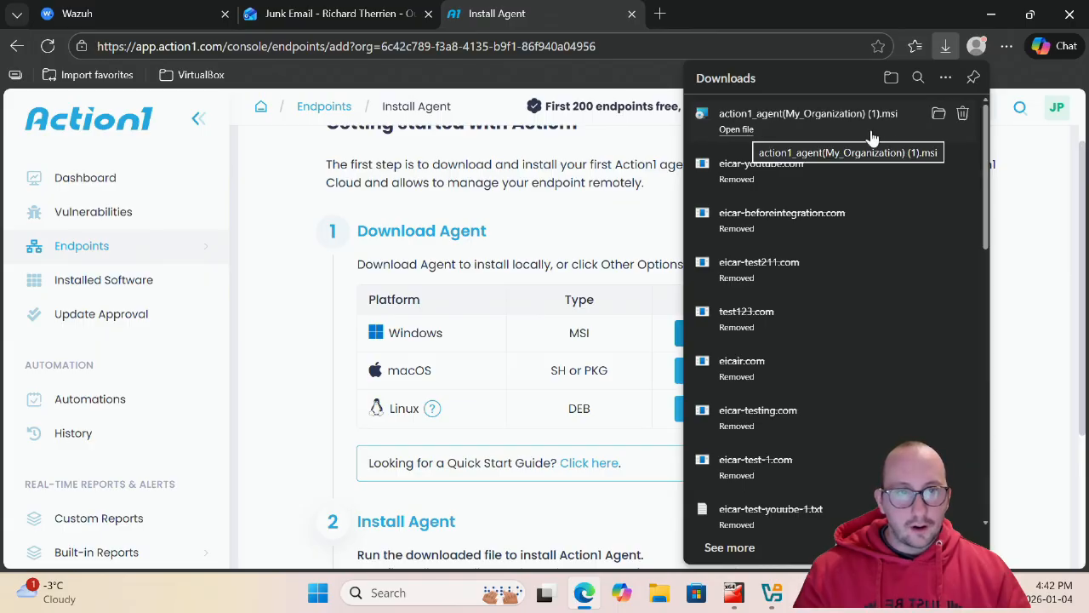
{"action": "left_click", "coordinate": [938, 113]}
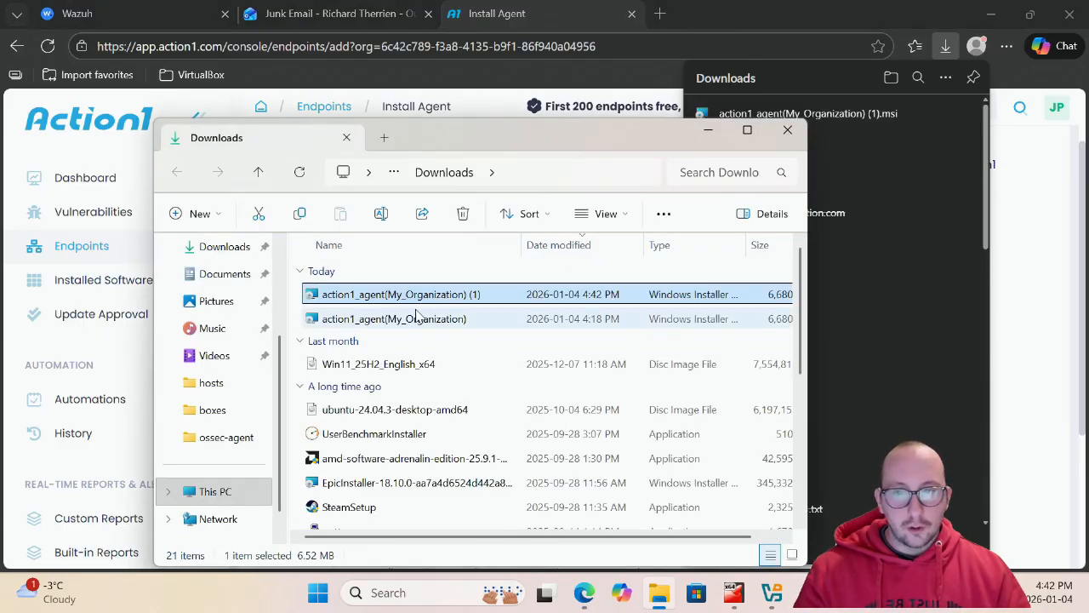
{"action": "double_click", "coordinate": [415, 294]}
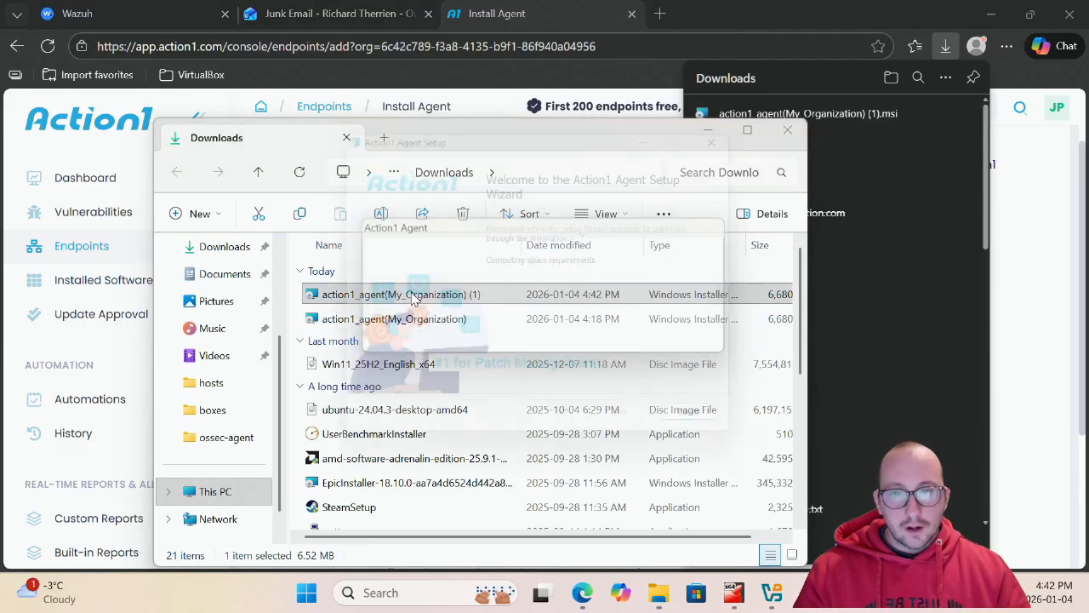
Install the Action1 Agent, accepting the license terms and allowing device changes, then finish the wizard and close the Downloads folder.
{"action": "left_click", "coordinate": [637, 434]}
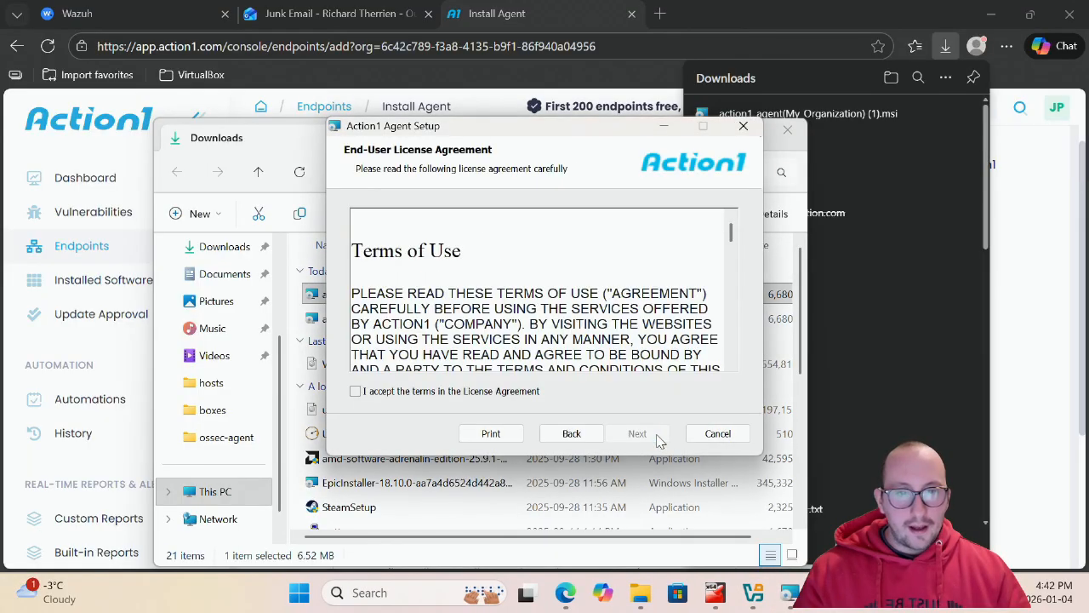
{"action": "left_click", "coordinate": [434, 392]}
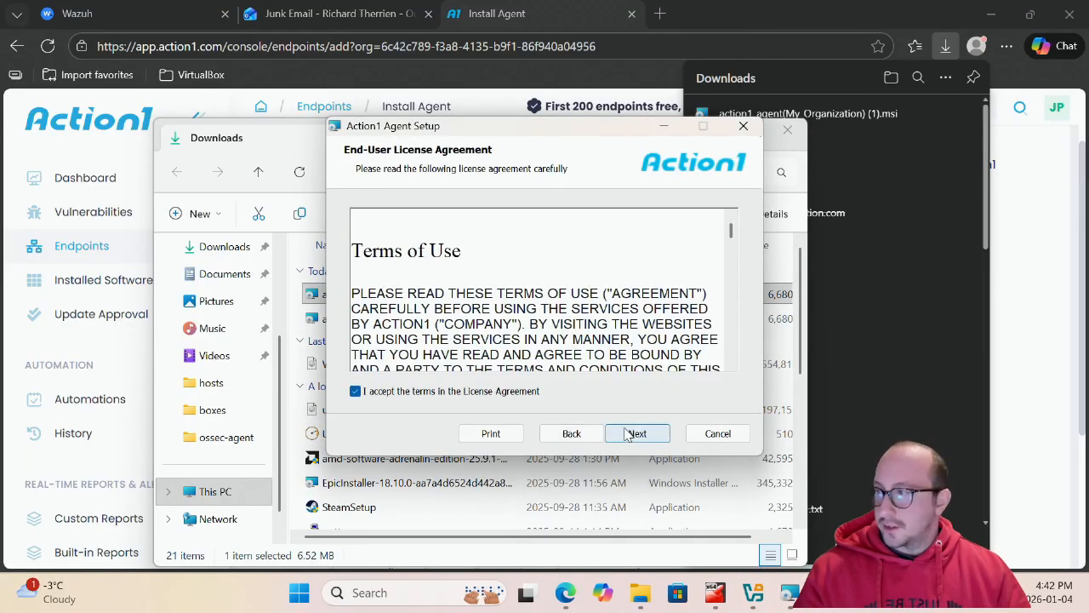
{"action": "left_click", "coordinate": [627, 435]}
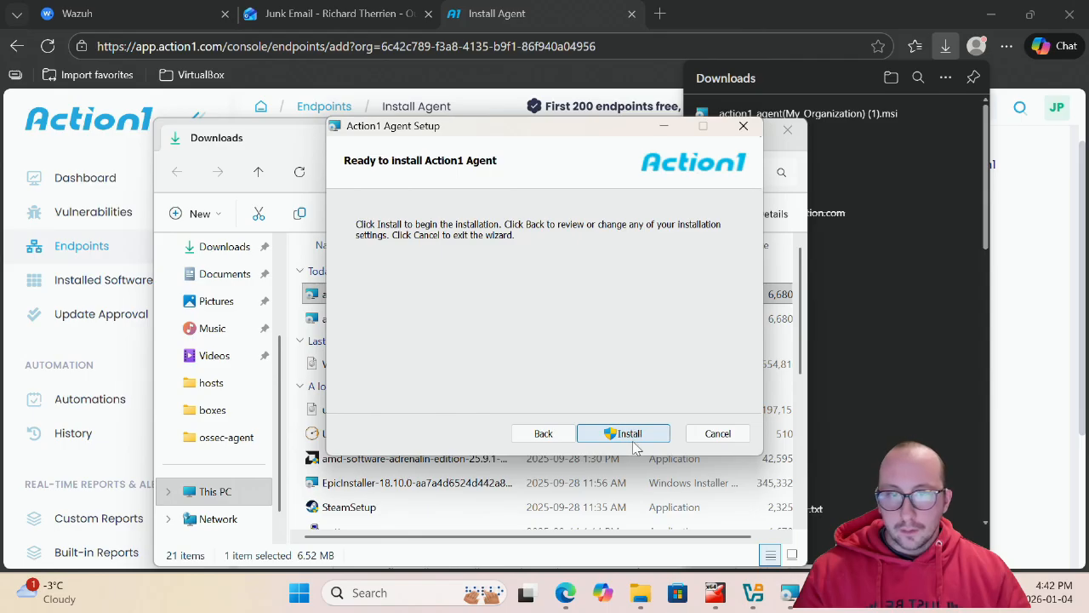
{"action": "left_click", "coordinate": [633, 442]}
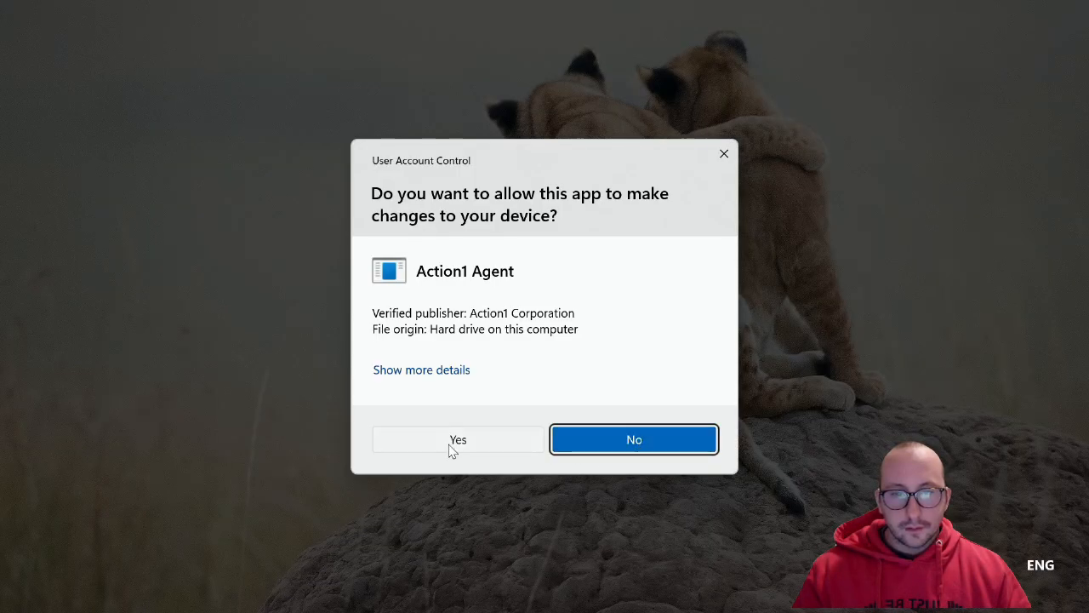
{"action": "left_click", "coordinate": [453, 442]}
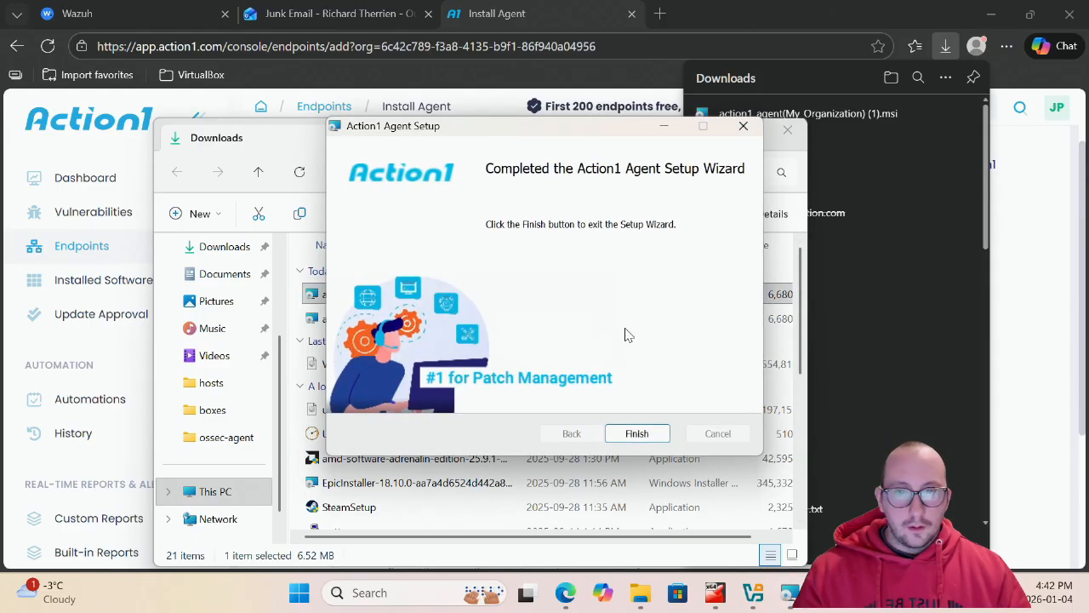
{"action": "left_click", "coordinate": [637, 433]}
{"action": "left_click", "coordinate": [785, 128]}
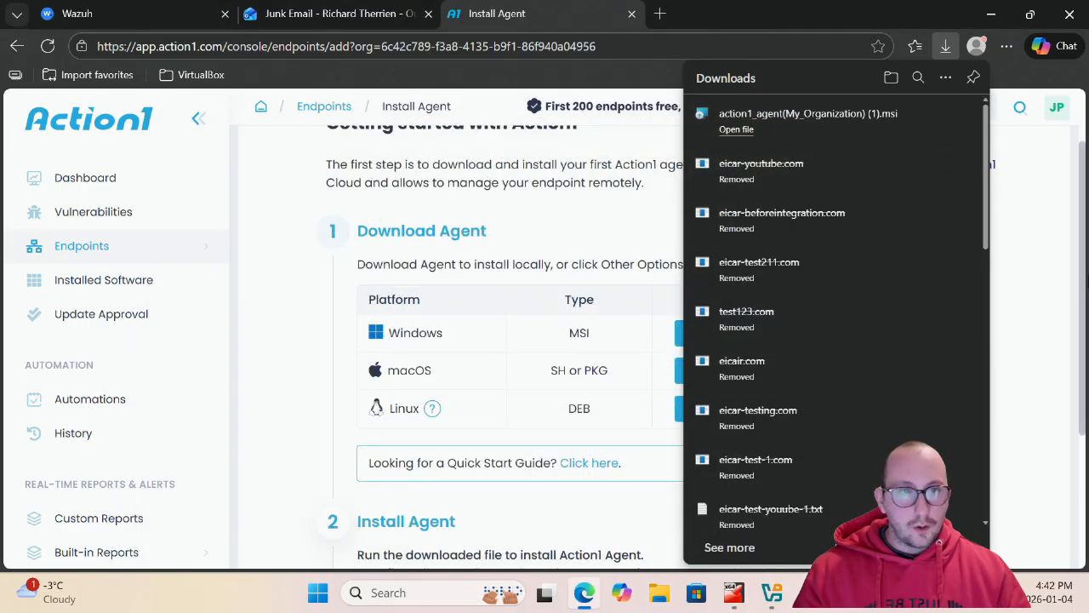
Dismiss the downloads list and start managing the newly connected endpoint from the Install Agent page.
{"action": "left_click", "coordinate": [1017, 308]}
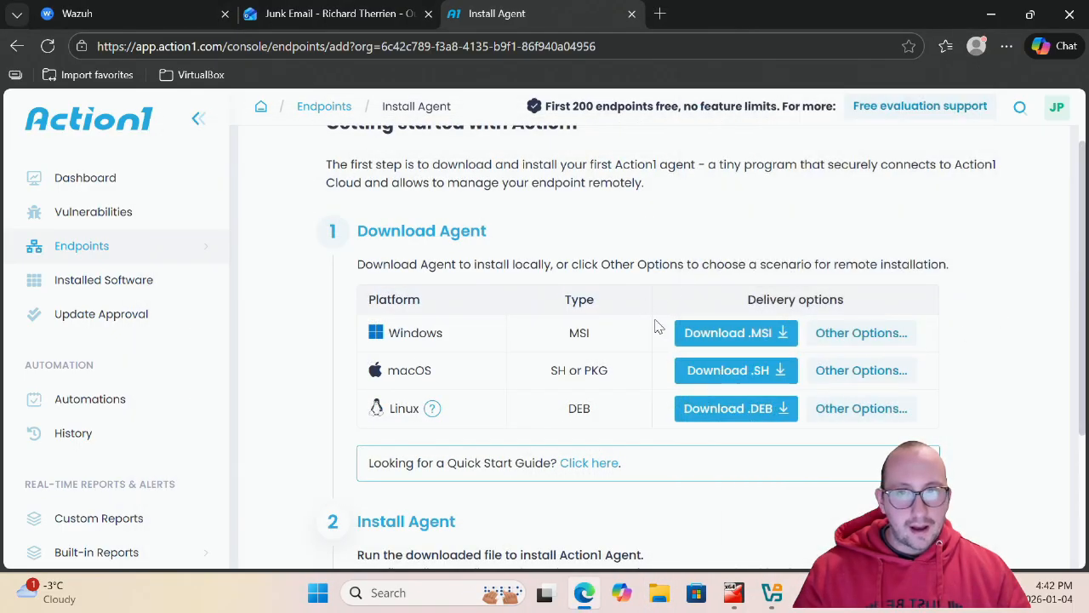
{"action": "scroll", "coordinate": [738, 289], "scroll_direction": "down", "scroll_amount": 3}
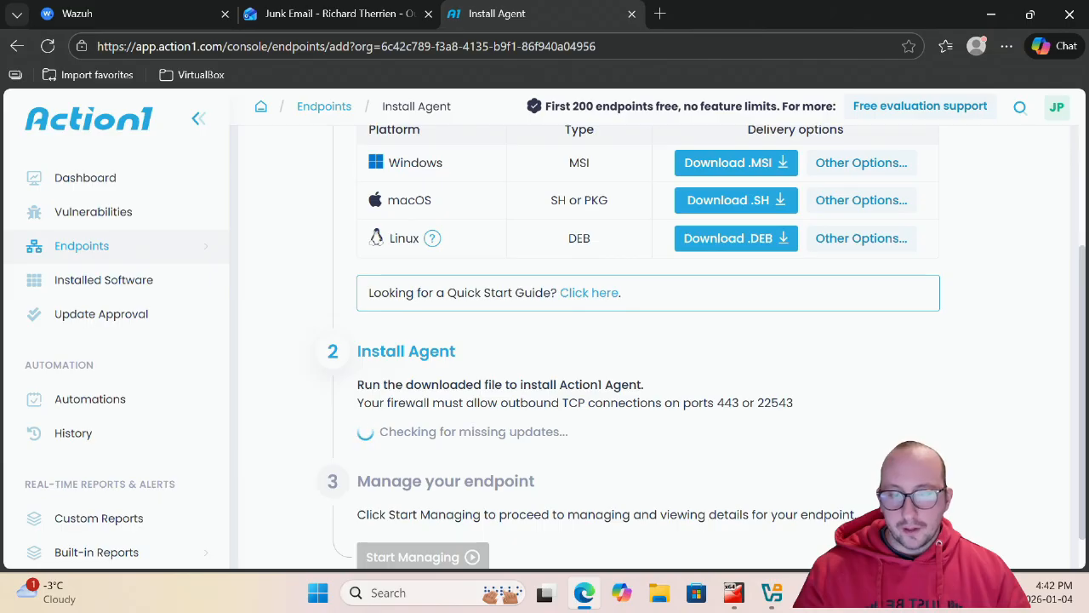
{"action": "scroll", "coordinate": [520, 431], "scroll_direction": "down", "scroll_amount": 1}
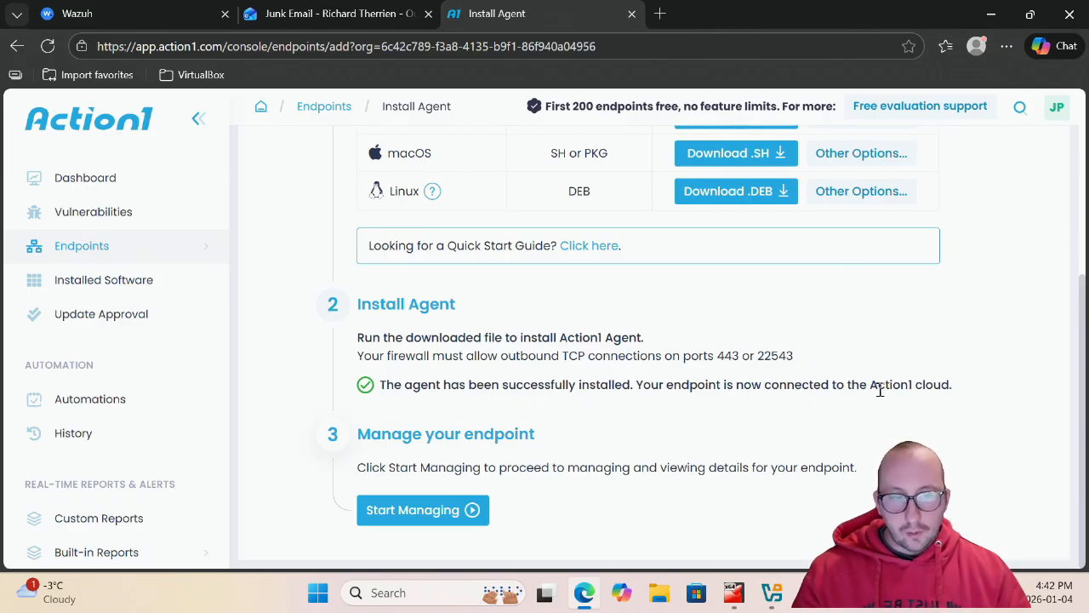
{"action": "left_click", "coordinate": [405, 514]}
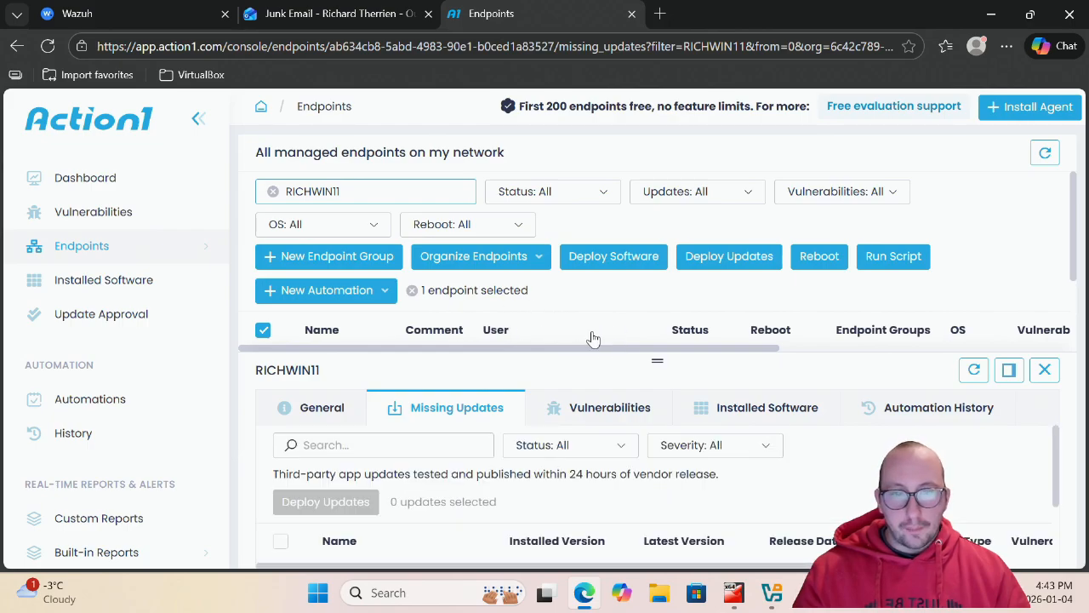
Collapse the navigation sidebar and reduce the page zoom to 80% to fit the endpoint list and its details.
{"action": "scroll", "coordinate": [621, 336], "scroll_direction": "down", "scroll_amount": 1}
{"action": "scroll", "coordinate": [583, 319], "scroll_direction": "up", "scroll_amount": 1}
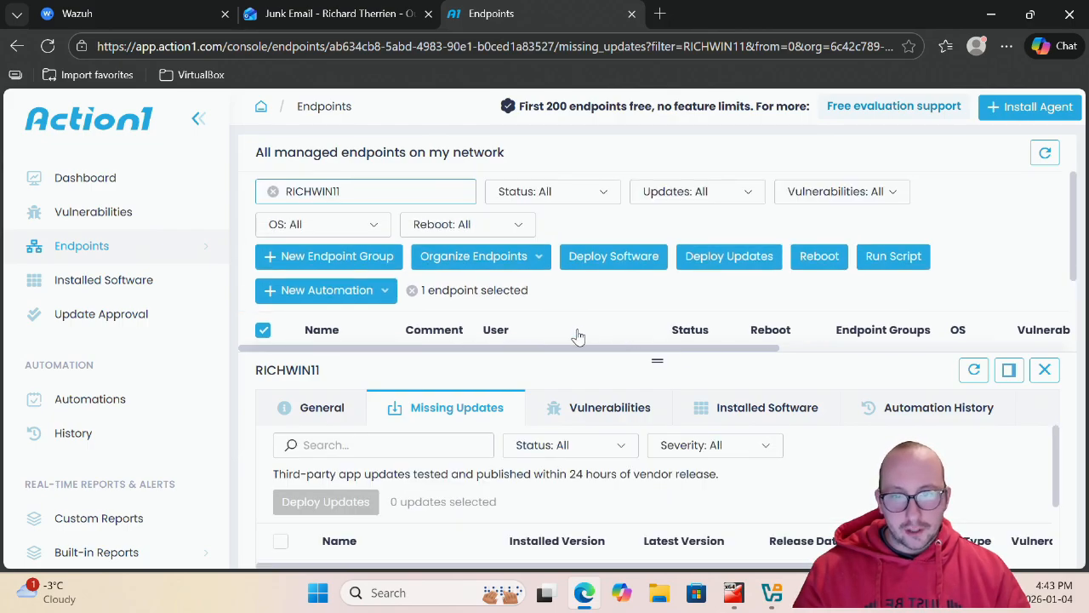
{"action": "scroll", "coordinate": [576, 333], "scroll_direction": "down", "scroll_amount": 1}
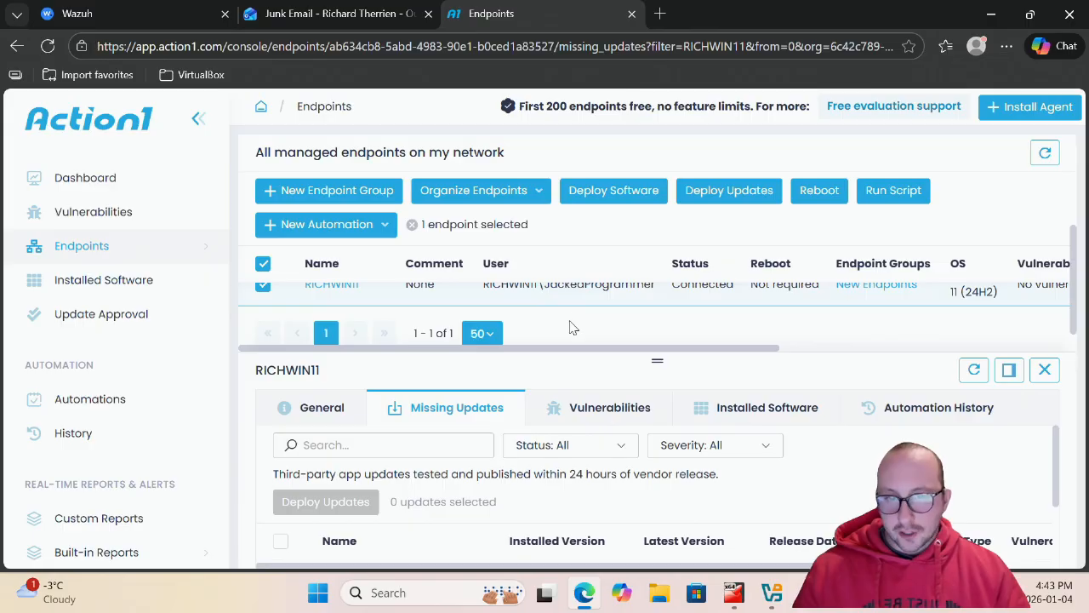
{"action": "scroll", "coordinate": [572, 326], "scroll_direction": "up", "scroll_amount": 1}
{"action": "scroll", "coordinate": [572, 326], "scroll_direction": "down", "scroll_amount": 1}
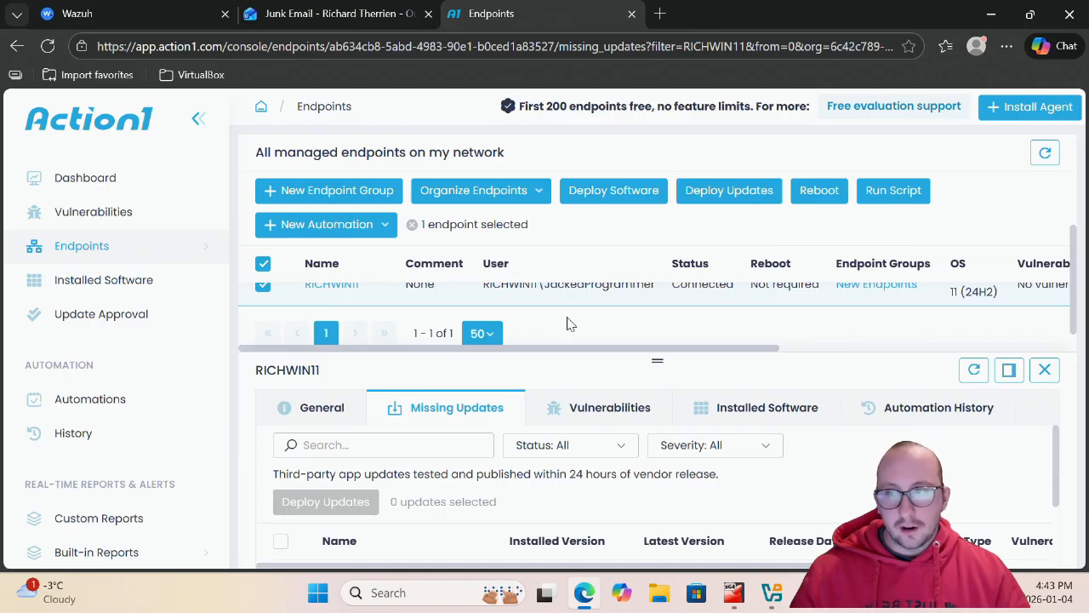
{"action": "left_click", "coordinate": [199, 120]}
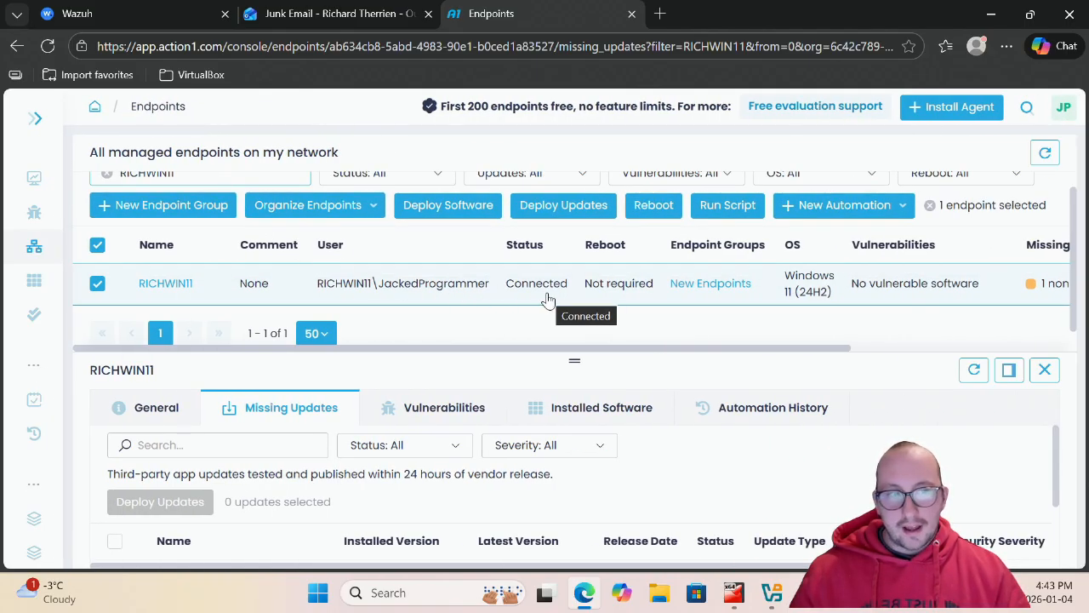
{"action": "key", "text": "ctrl+minus"}
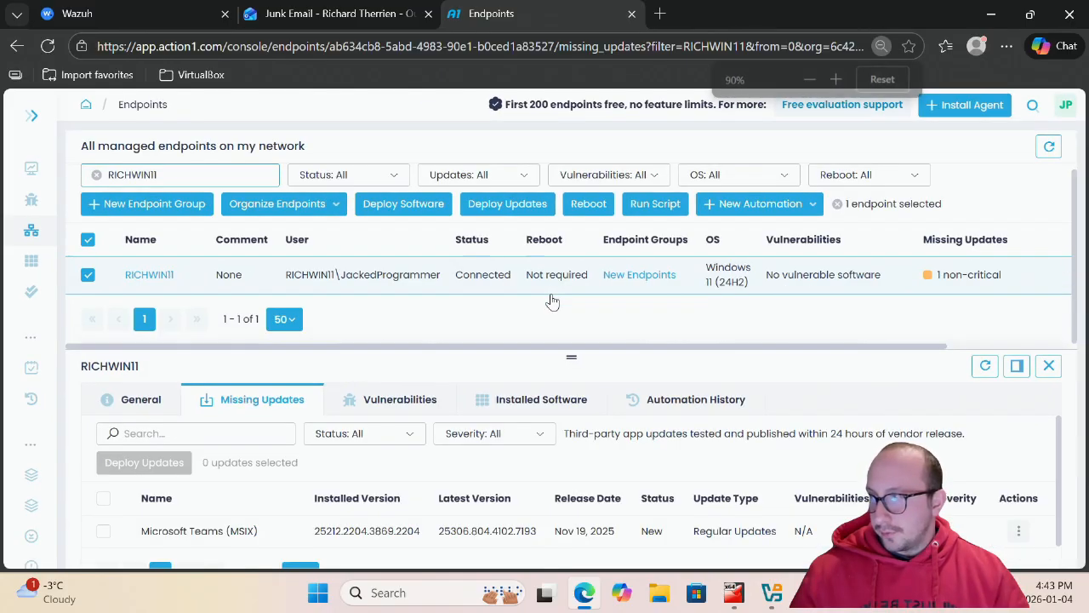
{"action": "key", "text": "ctrl+minus"}
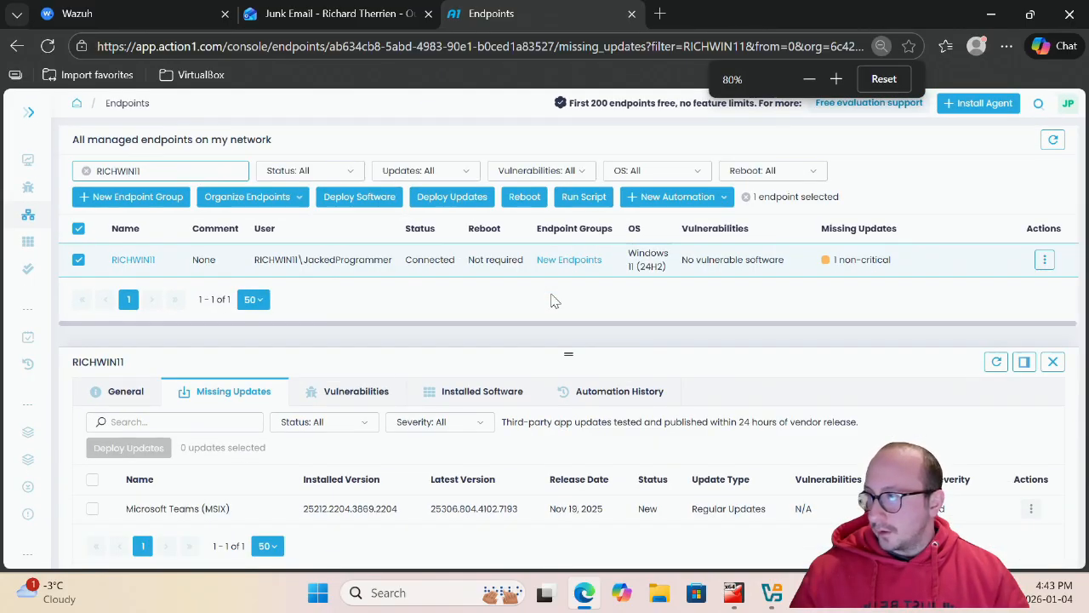
Turn on Dark Mode in the account options and close them.
{"action": "left_click", "coordinate": [1068, 104]}
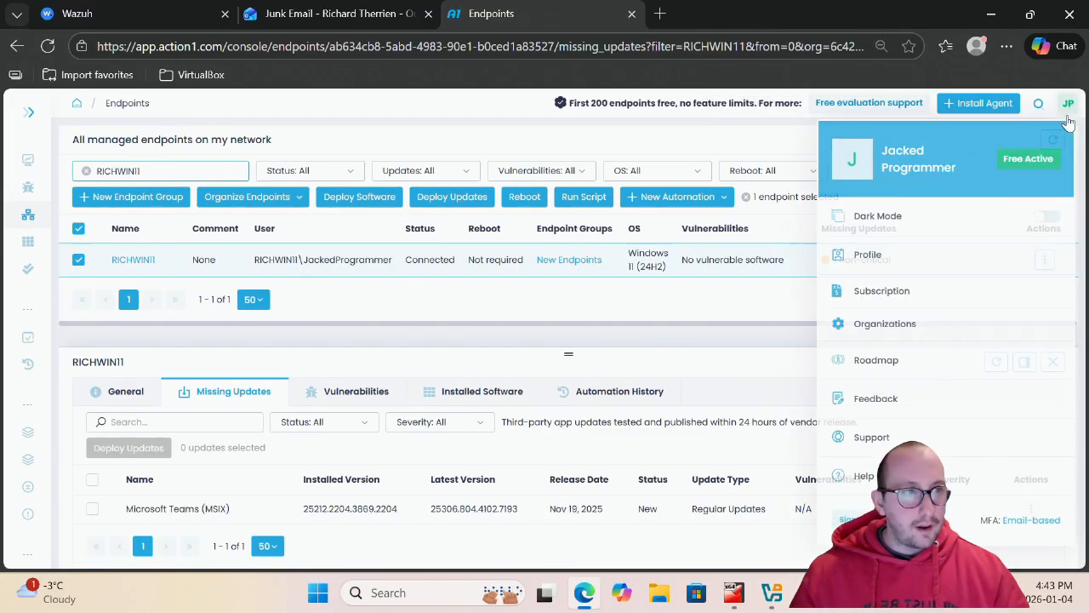
{"action": "left_click", "coordinate": [1040, 219]}
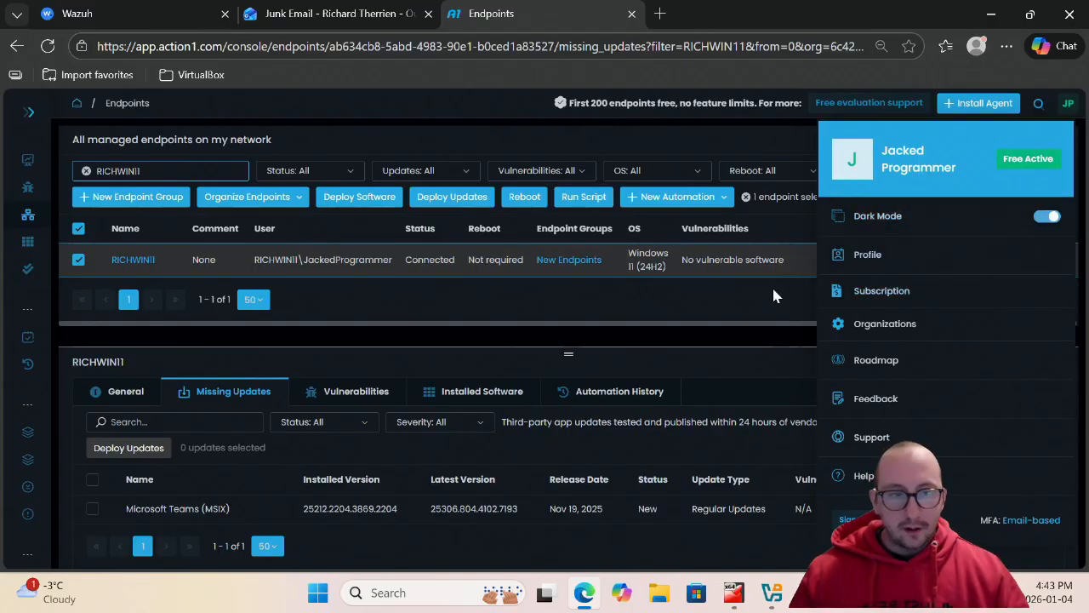
{"action": "left_click", "coordinate": [773, 298]}
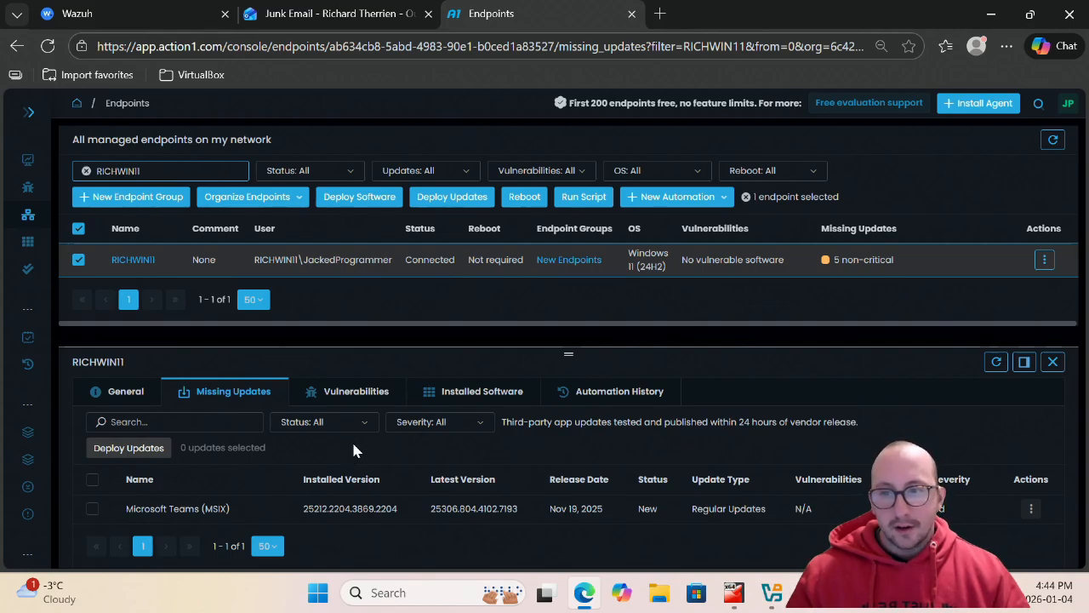
Review the missing updates of endpoint RICHWIN11, including their versions, release dates and update types.
{"action": "scroll", "coordinate": [349, 435], "scroll_direction": "down", "scroll_amount": 3}
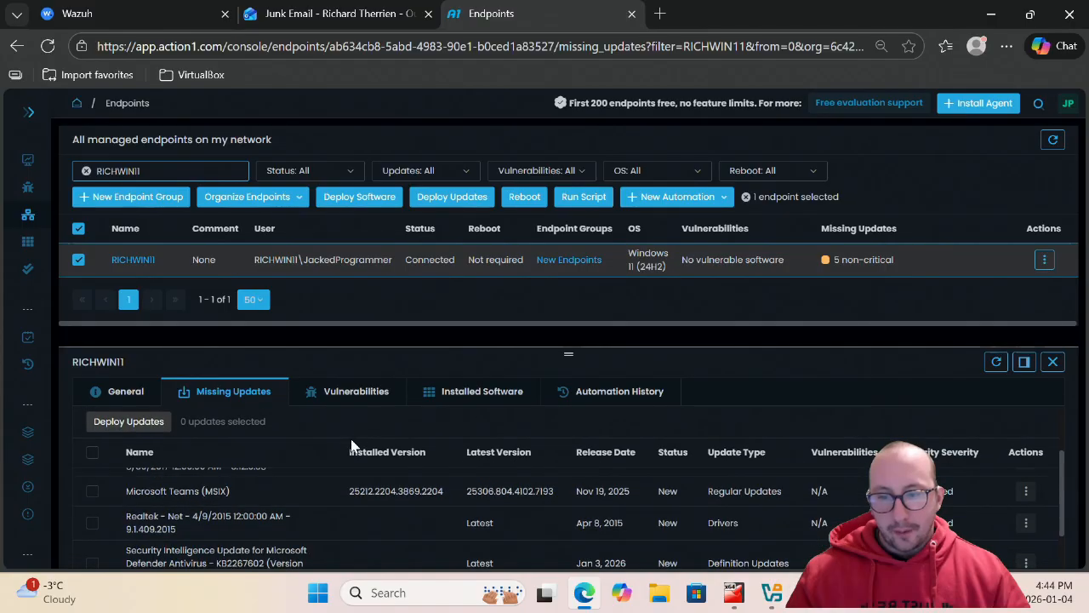
{"action": "scroll", "coordinate": [321, 481], "scroll_direction": "down", "scroll_amount": 3}
{"action": "scroll", "coordinate": [307, 503], "scroll_direction": "up", "scroll_amount": 5}
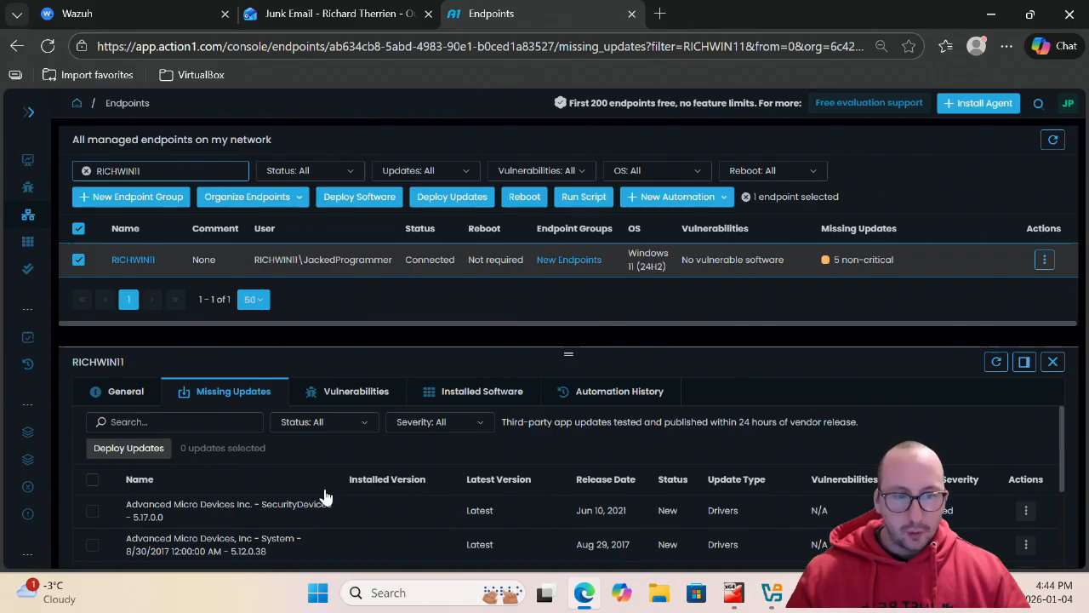
{"action": "scroll", "coordinate": [324, 492], "scroll_direction": "down", "scroll_amount": 3}
{"action": "scroll", "coordinate": [325, 489], "scroll_direction": "up", "scroll_amount": 3}
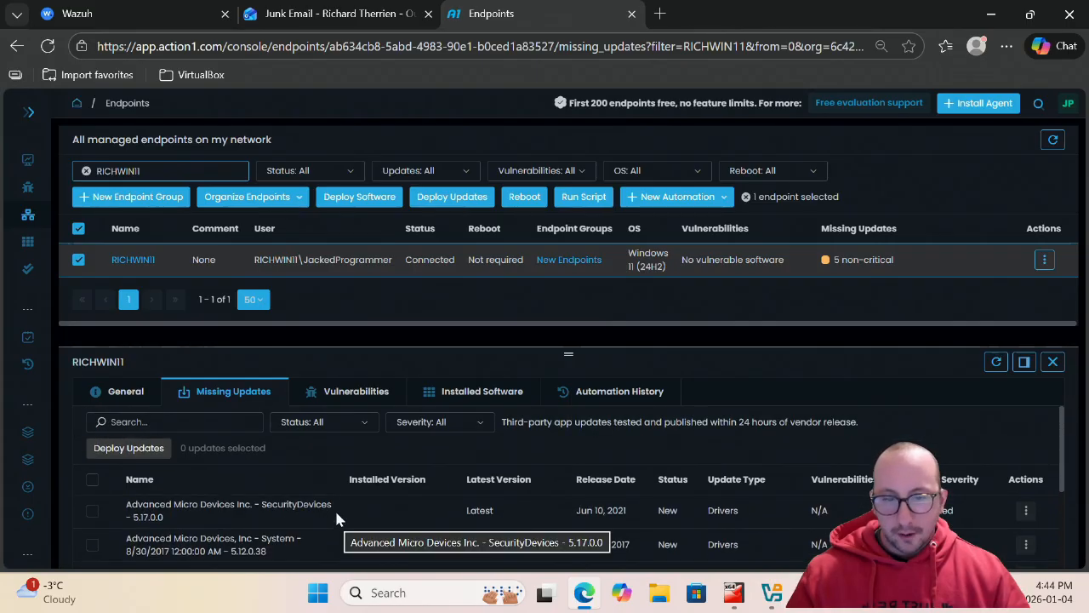
{"action": "scroll", "coordinate": [348, 501], "scroll_direction": "down", "scroll_amount": 3}
{"action": "scroll", "coordinate": [348, 500], "scroll_direction": "up", "scroll_amount": 3}
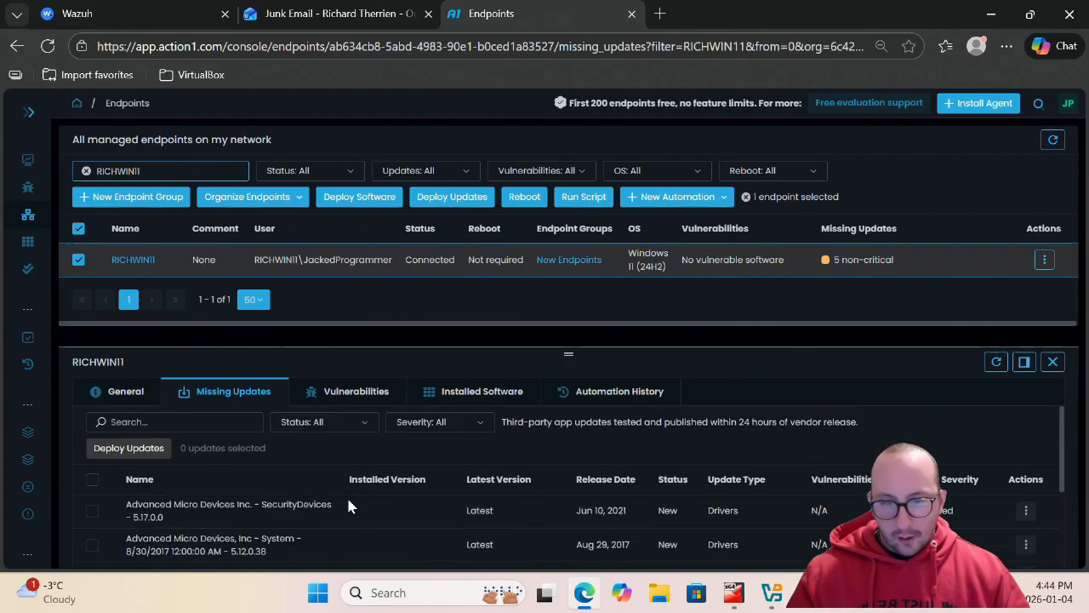
{"action": "scroll", "coordinate": [330, 514], "scroll_direction": "down", "scroll_amount": 3}
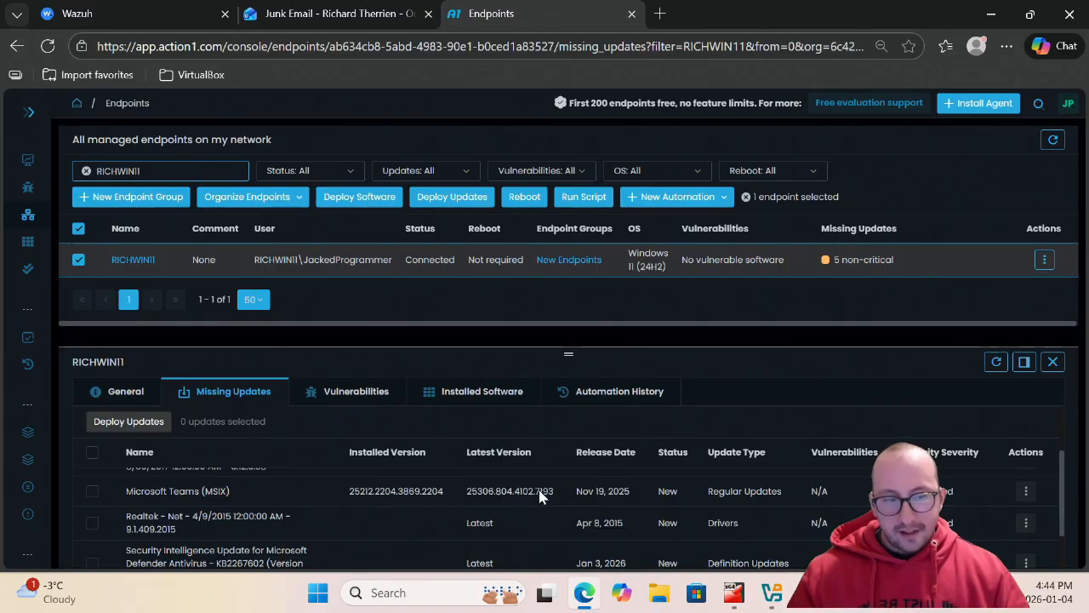
{"action": "scroll", "coordinate": [541, 493], "scroll_direction": "down", "scroll_amount": 2}
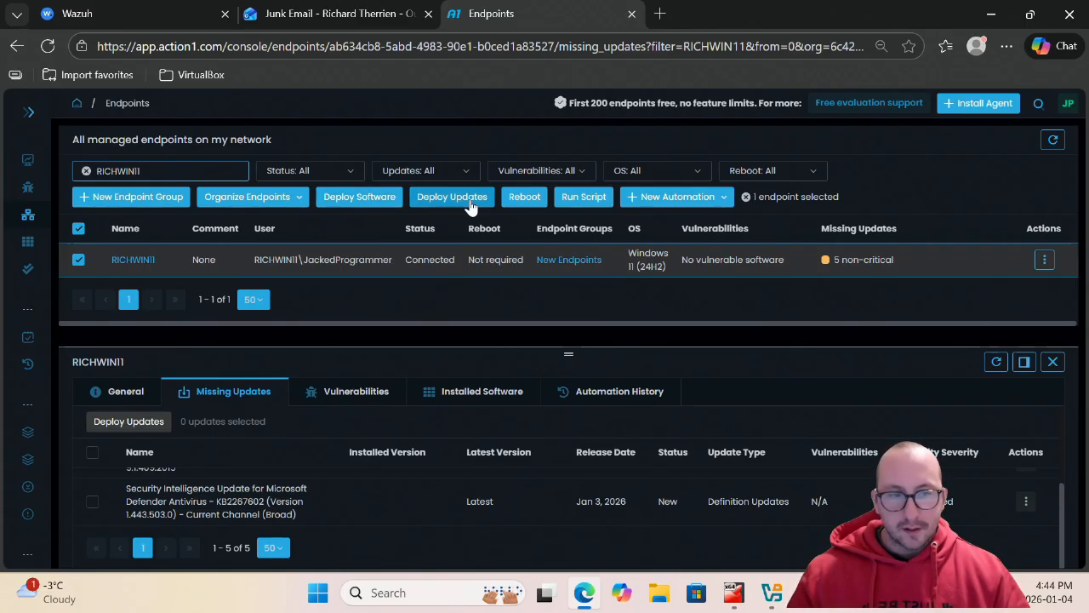
{"action": "scroll", "coordinate": [409, 510], "scroll_direction": "up", "scroll_amount": 5}
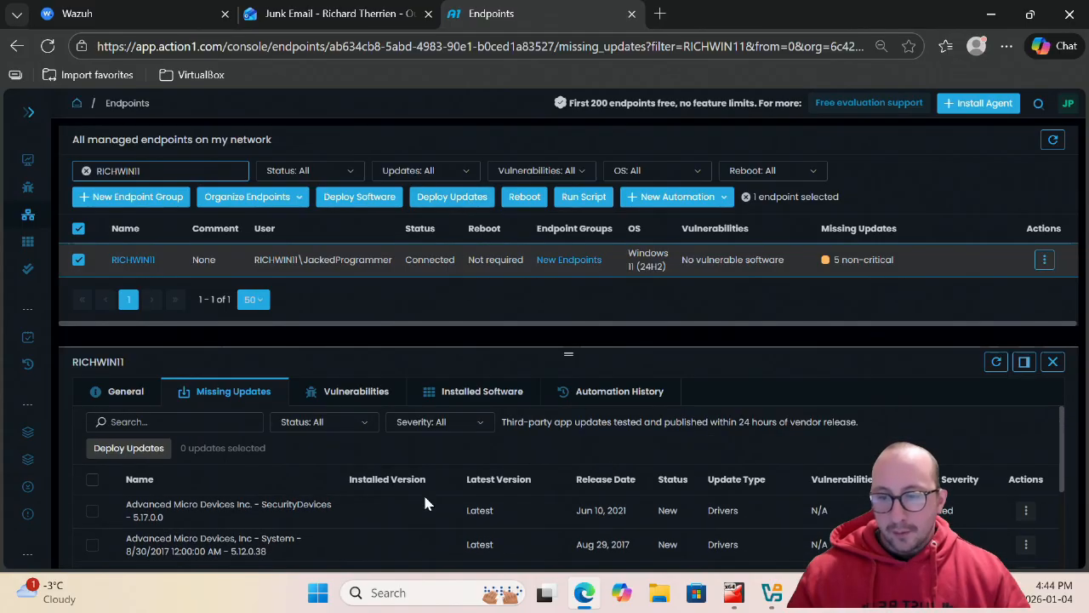
{"action": "scroll", "coordinate": [426, 497], "scroll_direction": "down", "scroll_amount": 5}
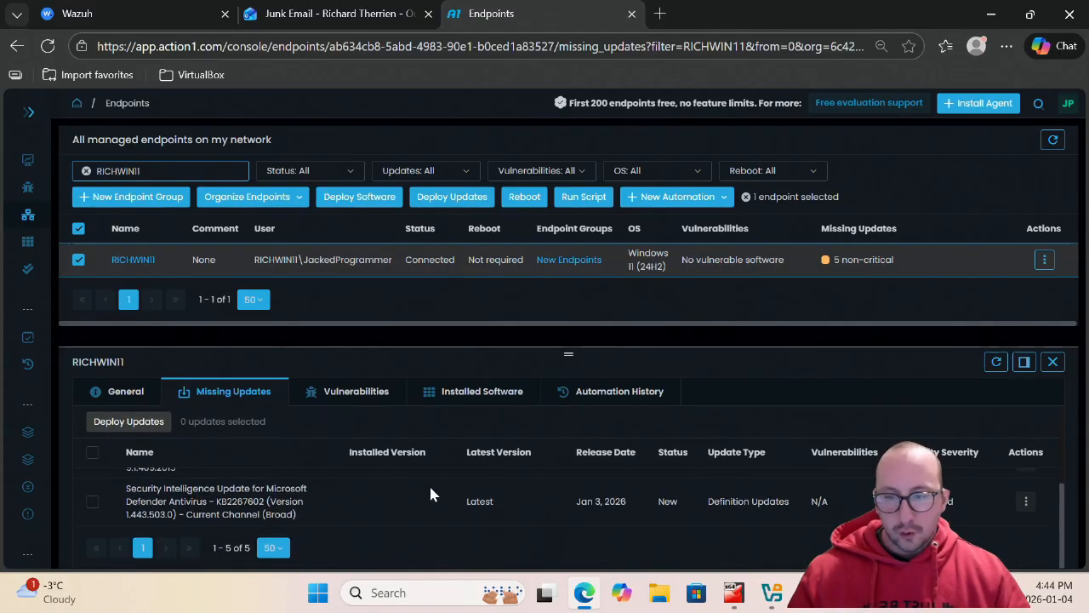
{"action": "scroll", "coordinate": [429, 489], "scroll_direction": "up", "scroll_amount": 3}
{"action": "scroll", "coordinate": [428, 499], "scroll_direction": "up", "scroll_amount": 2}
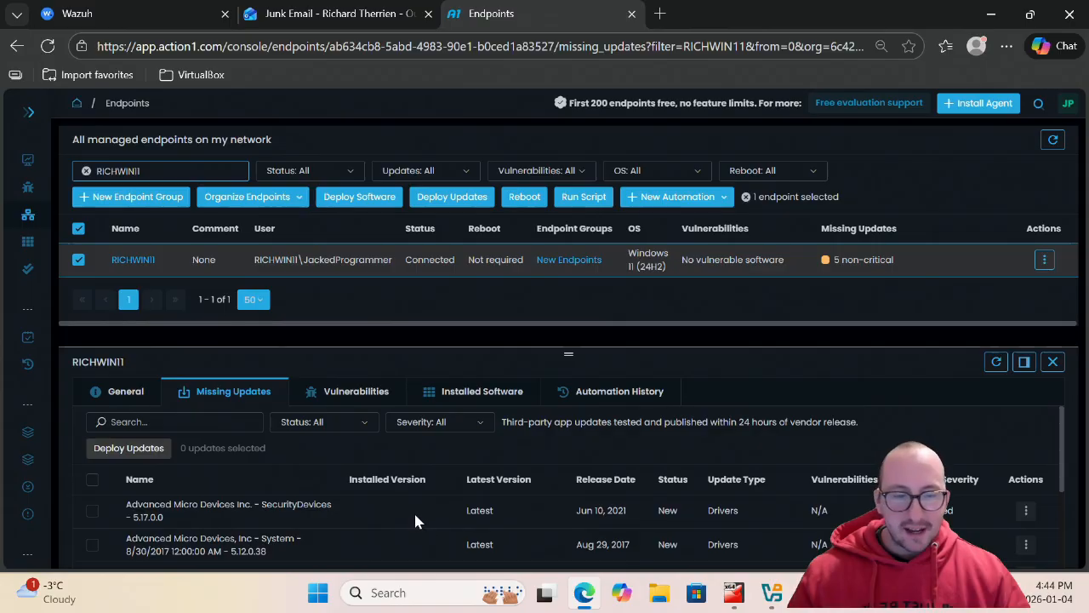
{"action": "scroll", "coordinate": [413, 511], "scroll_direction": "down", "scroll_amount": 5}
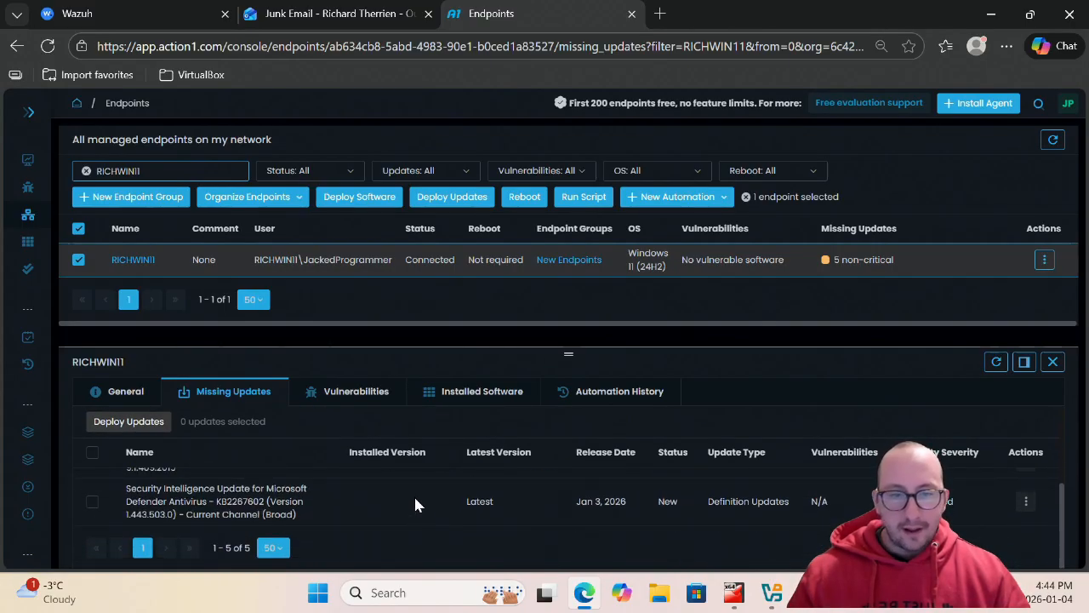
{"action": "scroll", "coordinate": [414, 494], "scroll_direction": "up", "scroll_amount": 5}
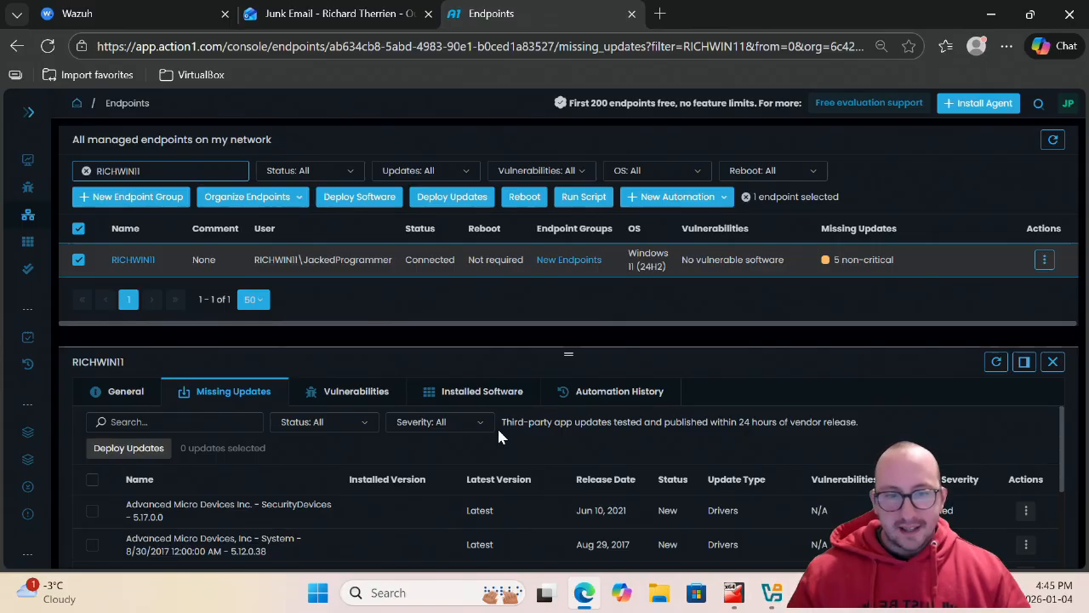
Open the Software Repository and look through its pre-packaged software list.
{"action": "mouse_move", "coordinate": [22, 158]}
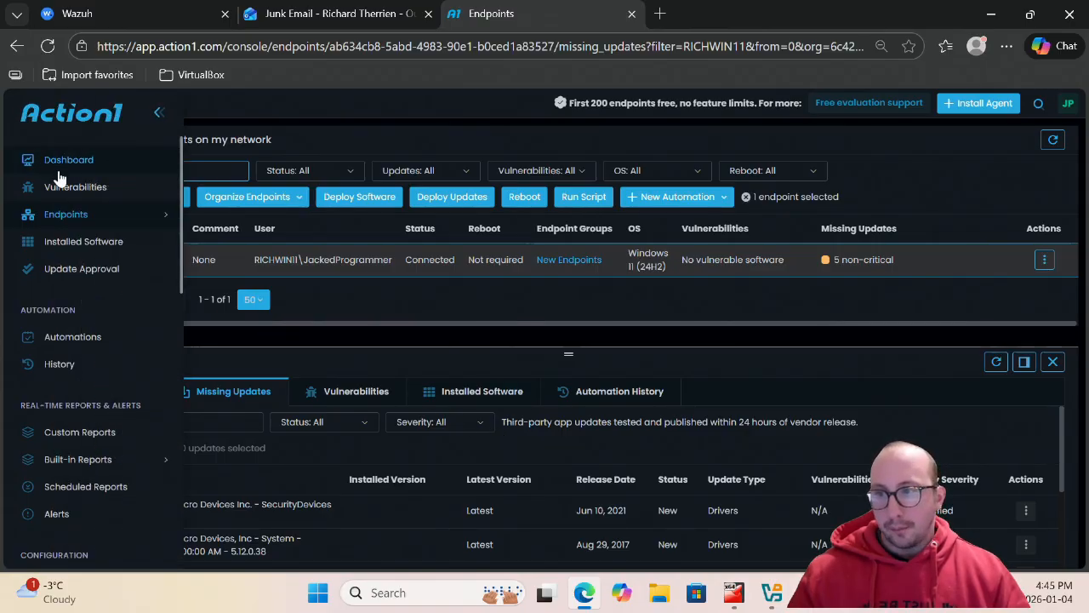
{"action": "scroll", "coordinate": [124, 341], "scroll_direction": "down", "scroll_amount": 2}
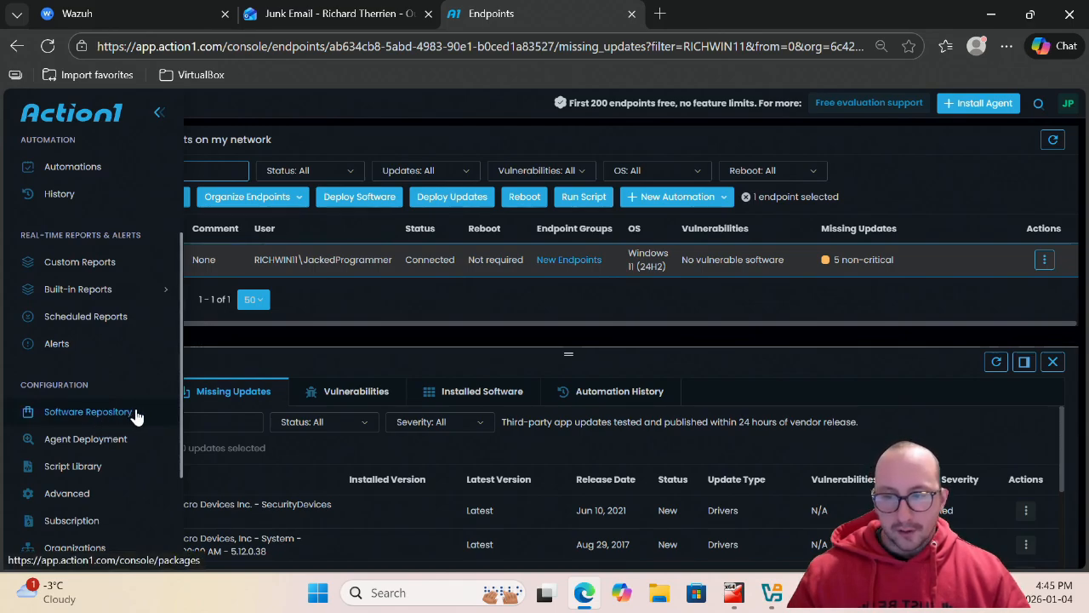
{"action": "left_click", "coordinate": [136, 412]}
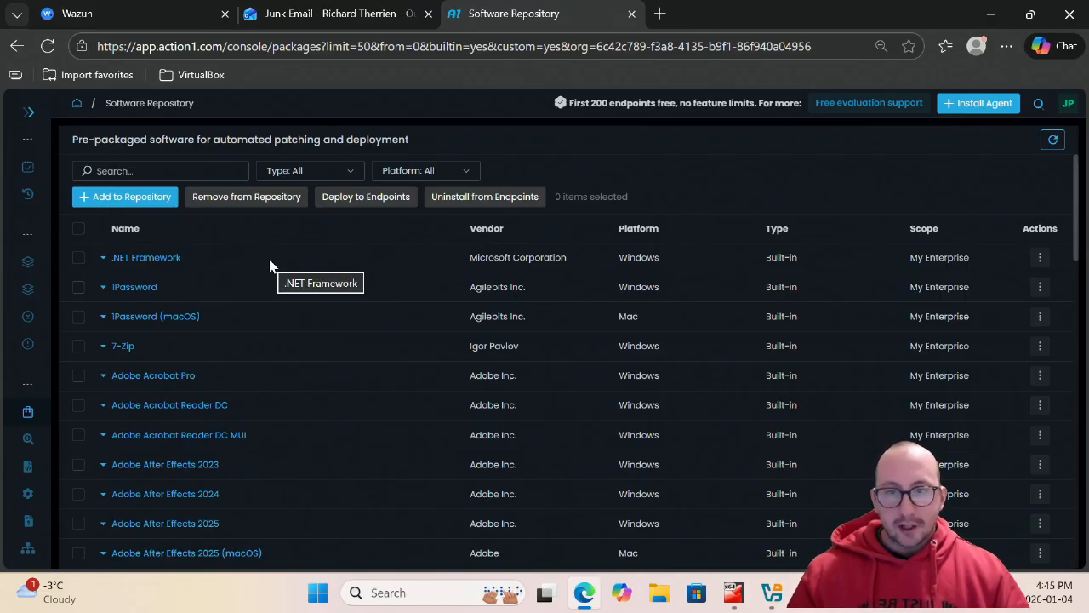
{"action": "scroll", "coordinate": [310, 289], "scroll_direction": "down", "scroll_amount": 8}
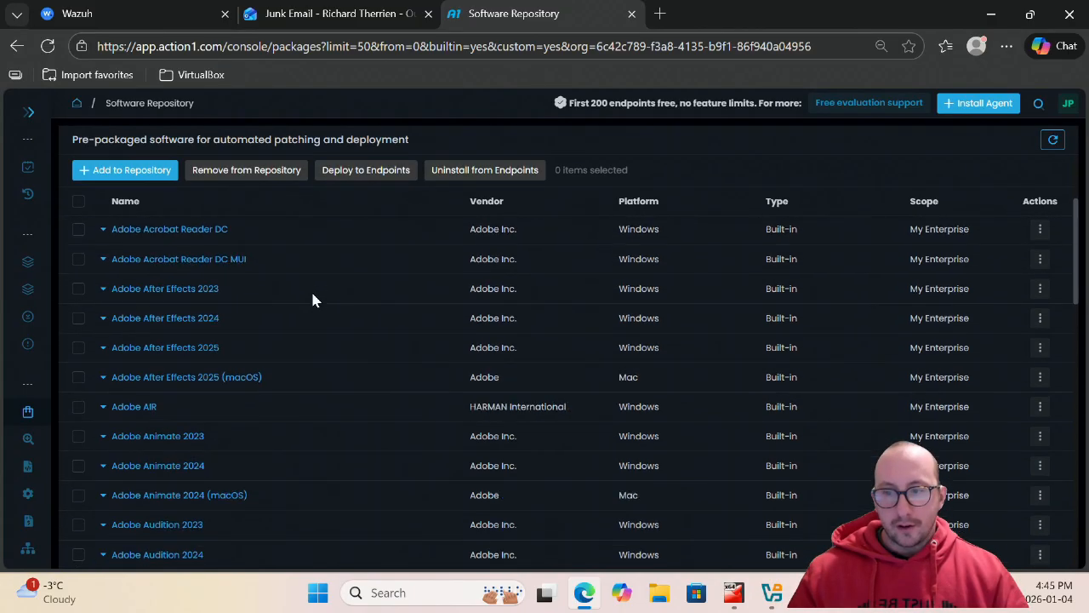
{"action": "scroll", "coordinate": [310, 296], "scroll_direction": "down", "scroll_amount": 5}
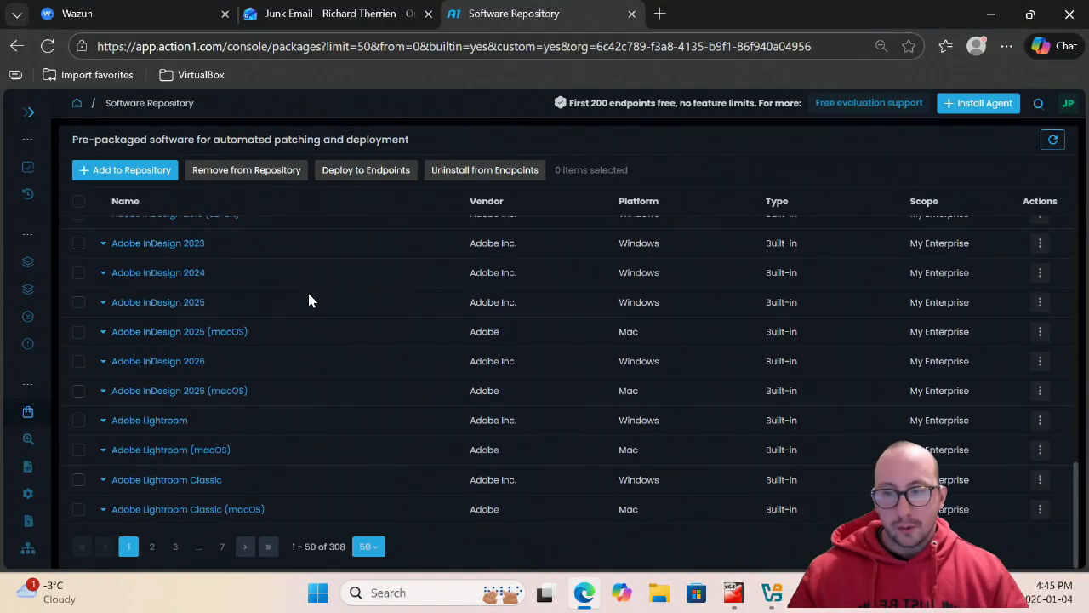
{"action": "scroll", "coordinate": [199, 466], "scroll_direction": "up", "scroll_amount": 13}
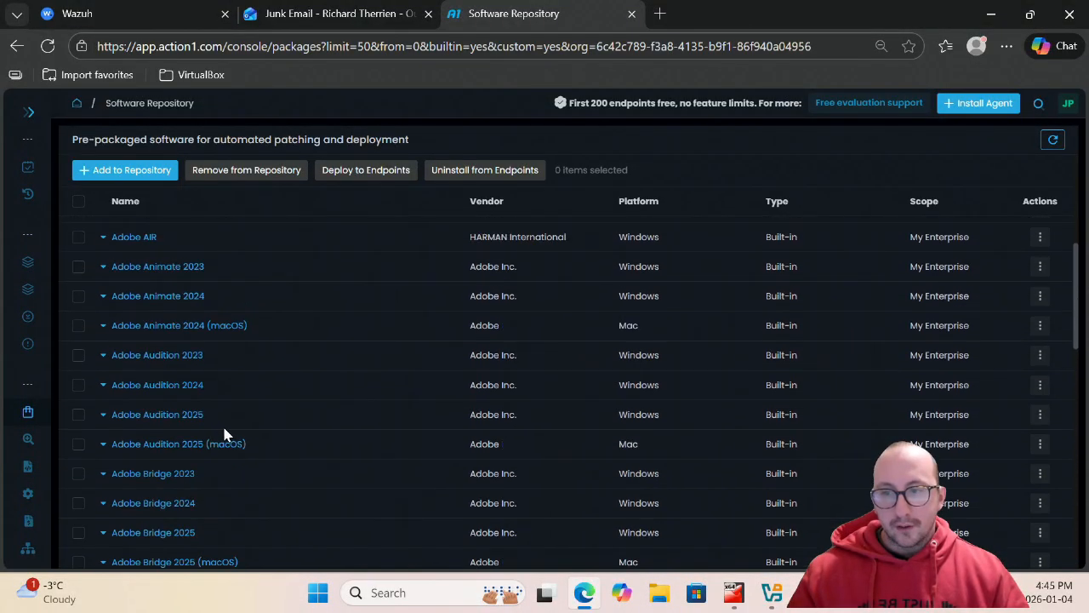
Search the Software Repository for "virtual", then replace the search term with "oracl".
{"action": "left_click", "coordinate": [148, 175]}
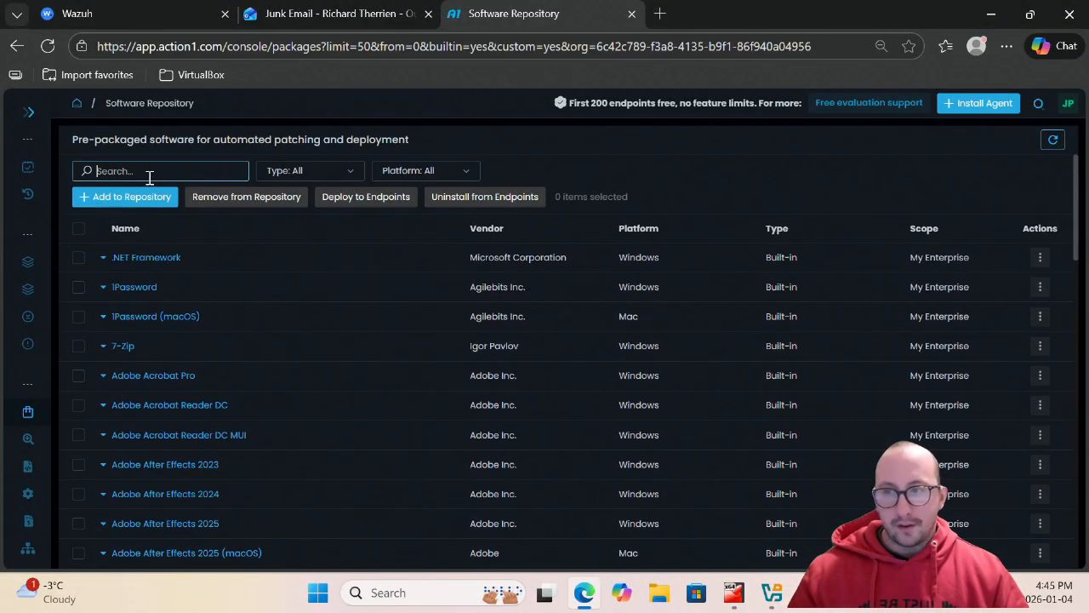
{"action": "type", "text": "vir"}
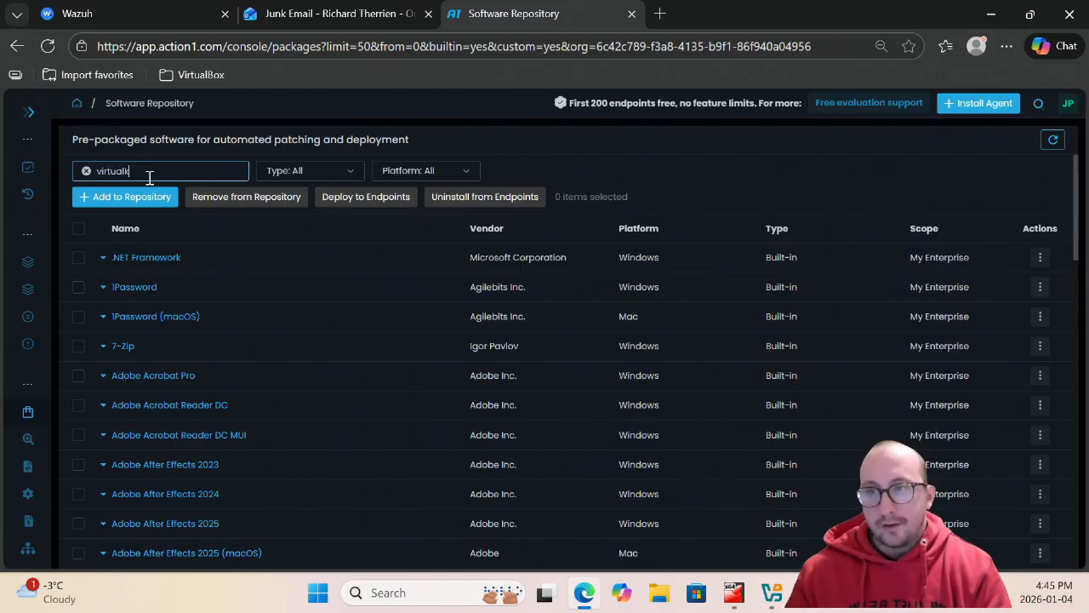
{"action": "type", "text": "tualk"}
{"action": "key", "text": "BackSpace"}
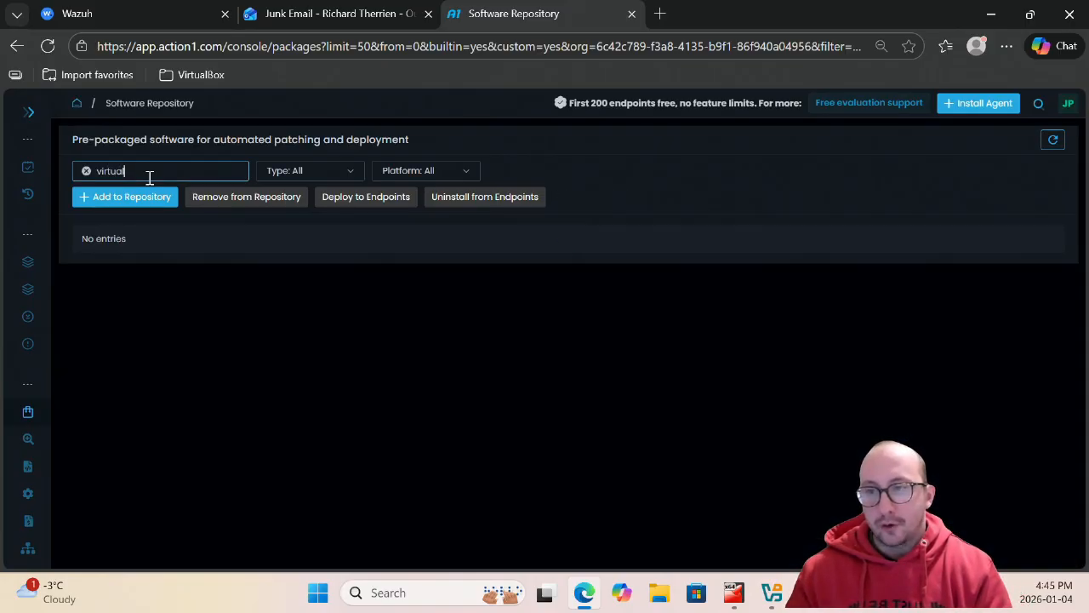
{"action": "key", "text": "BackSpace"}
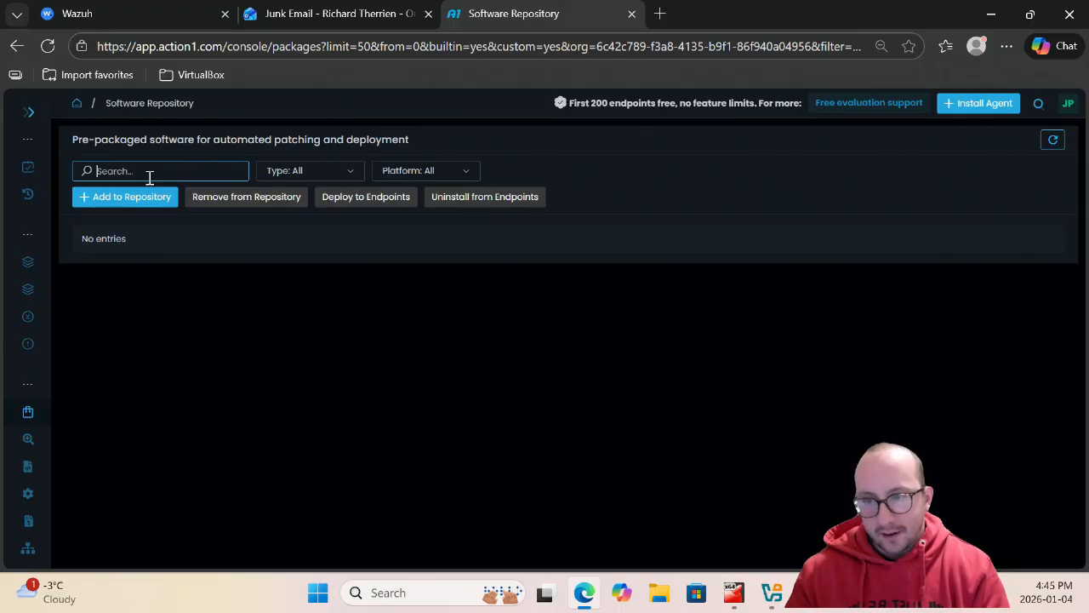
{"action": "type", "text": "oracl"}
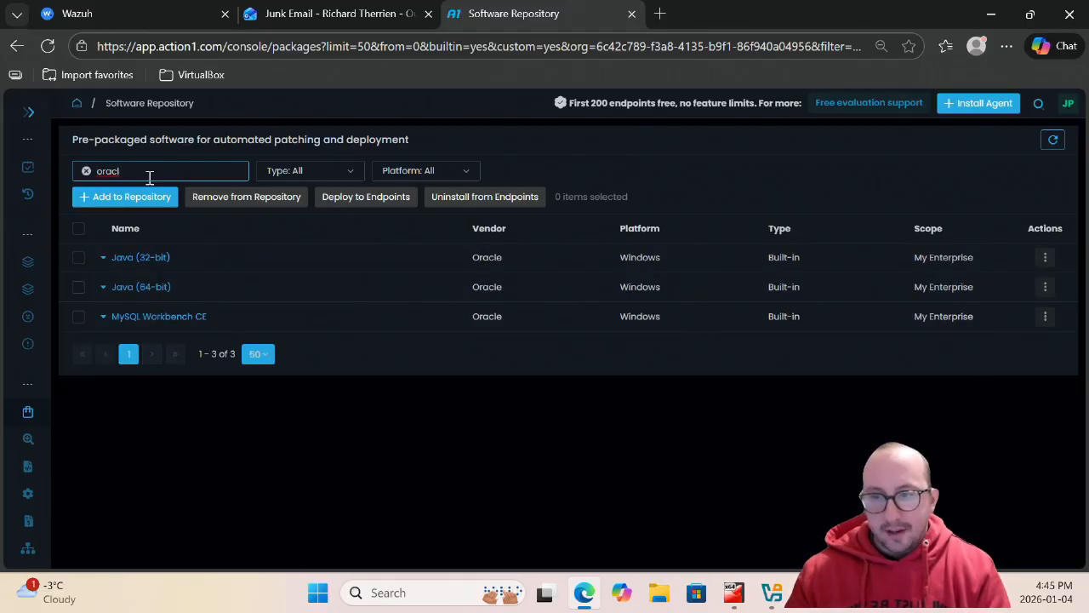
Clear the Software Repository search term and look through the full list of pre-packaged software.
{"action": "key", "text": "BackSpace"}
{"action": "key", "text": "BackSpace"}
{"action": "key", "text": "BackSpace"}
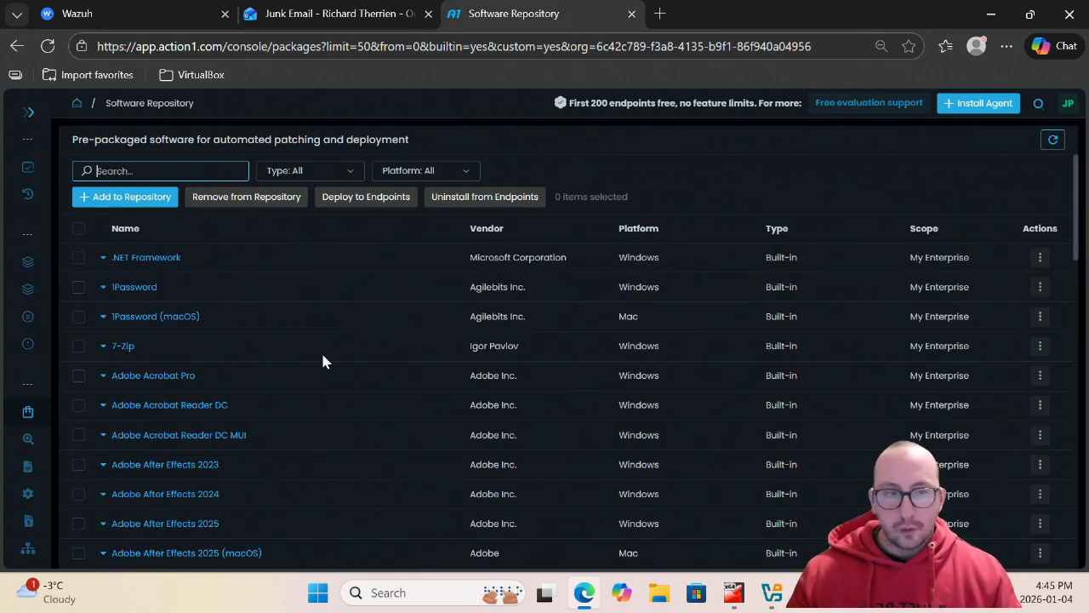
{"action": "scroll", "coordinate": [321, 356], "scroll_direction": "down", "scroll_amount": 3}
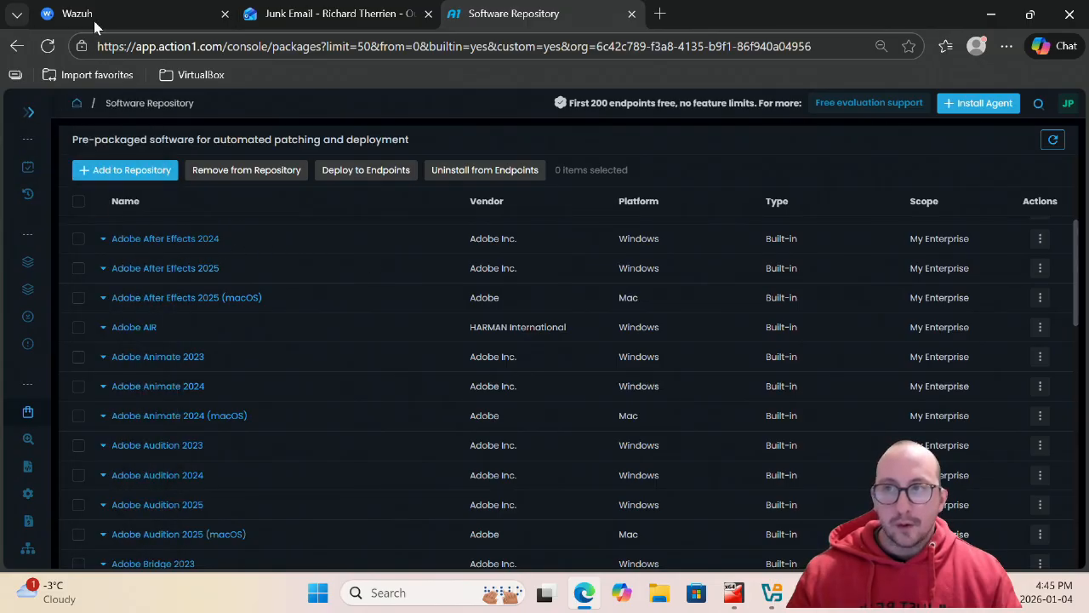
Open Installed Software and review the versions and update status of all software on the managed endpoints.
{"action": "mouse_move", "coordinate": [118, 16]}
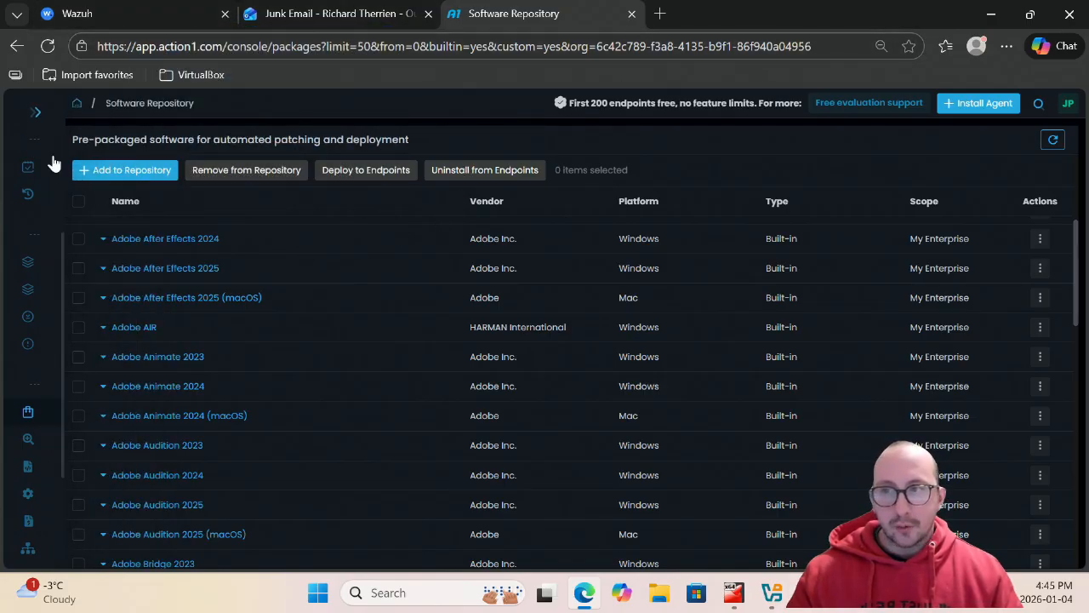
{"action": "scroll", "coordinate": [89, 266], "scroll_direction": "up", "scroll_amount": 3}
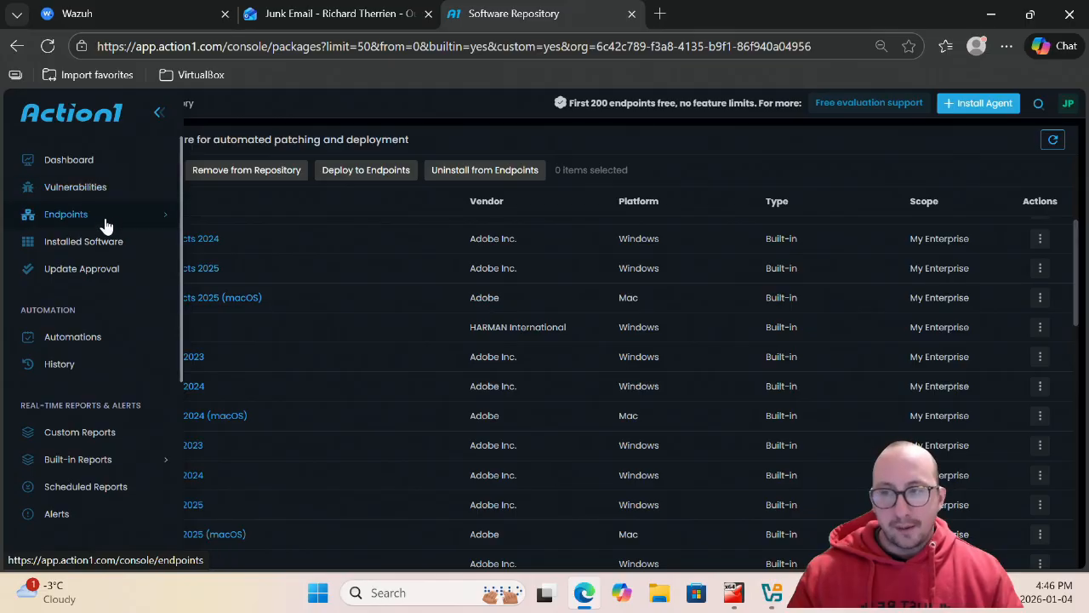
{"action": "left_click", "coordinate": [105, 243]}
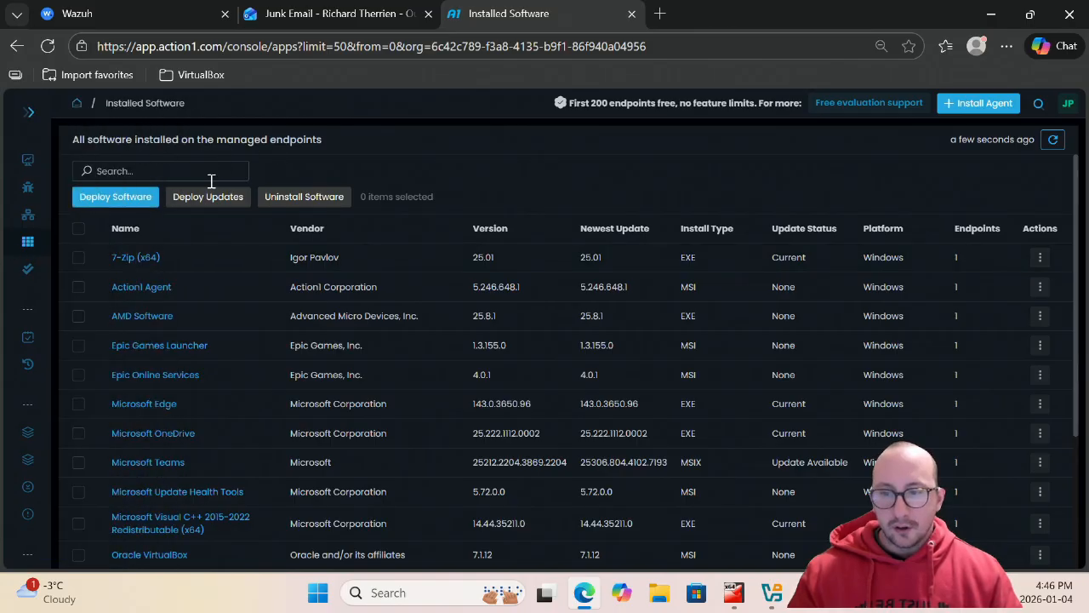
{"action": "scroll", "coordinate": [215, 274], "scroll_direction": "down", "scroll_amount": 1}
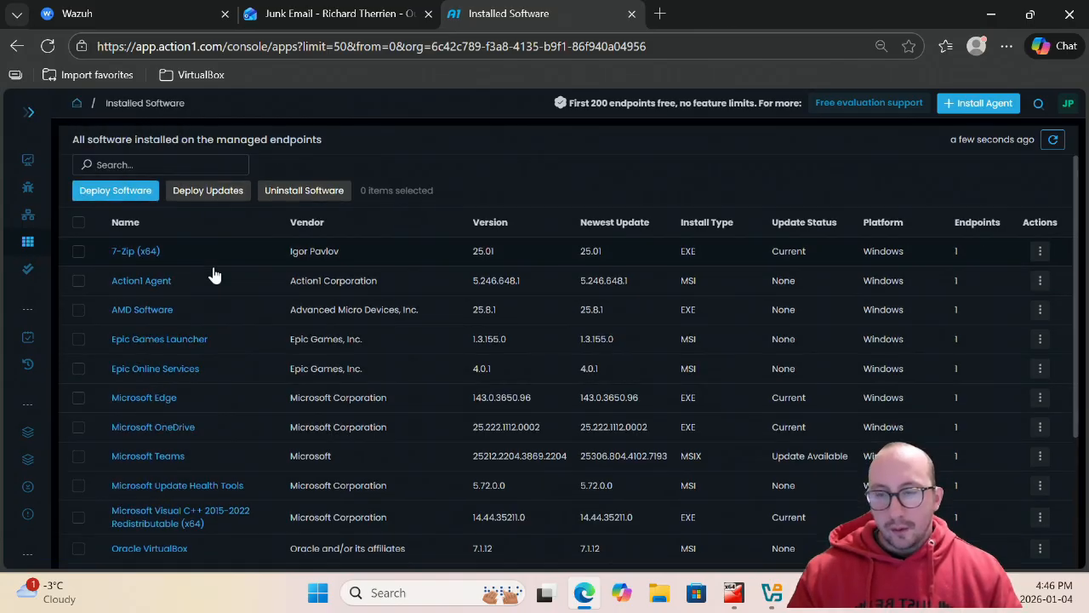
{"action": "scroll", "coordinate": [215, 274], "scroll_direction": "down", "scroll_amount": 3}
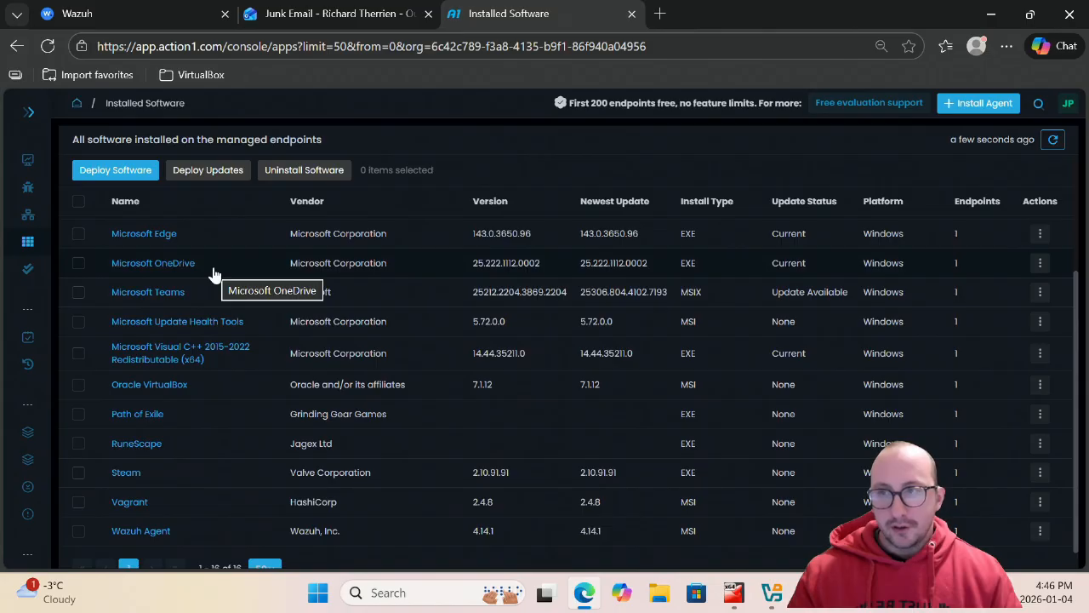
{"action": "scroll", "coordinate": [214, 274], "scroll_direction": "down", "scroll_amount": 1}
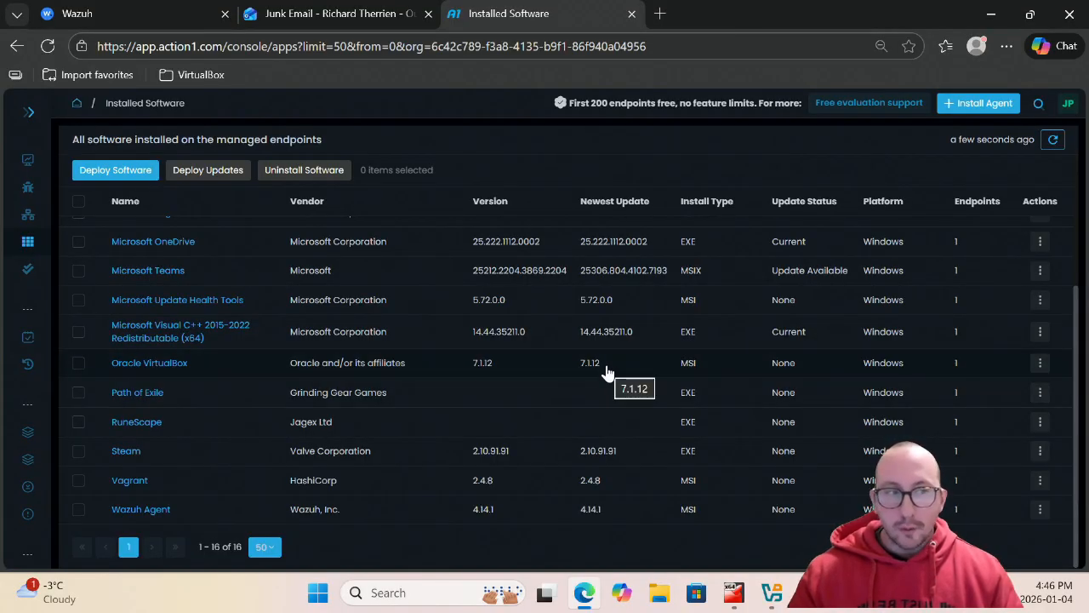
View the actions available for Oracle VirtualBox, check the new-version notice in Oracle VirtualBox Manager, and close that window.
{"action": "left_click", "coordinate": [1040, 363]}
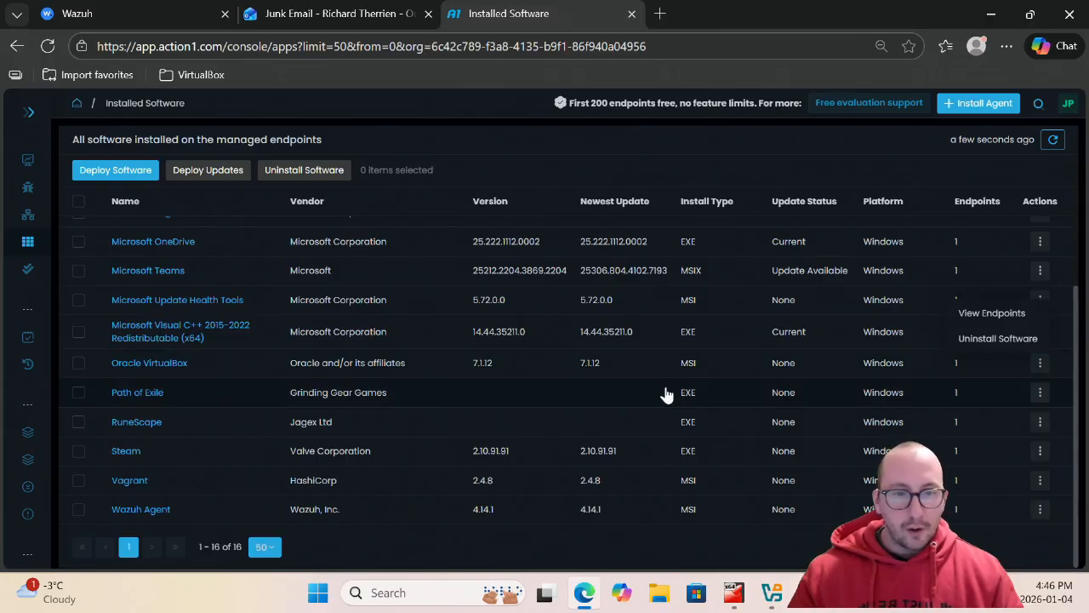
{"action": "left_click", "coordinate": [772, 592]}
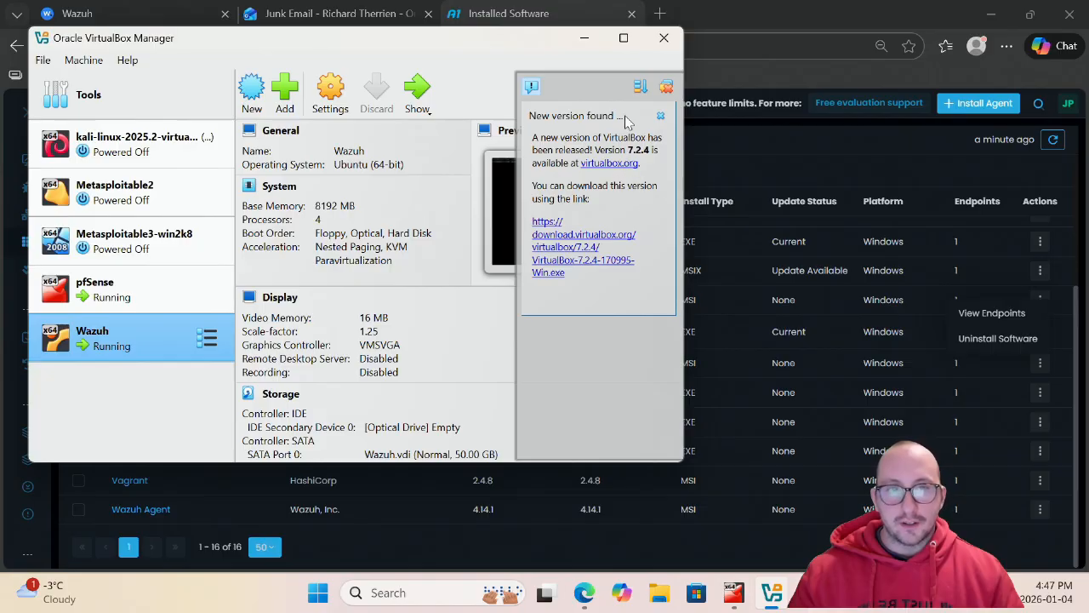
{"action": "left_click", "coordinate": [663, 41]}
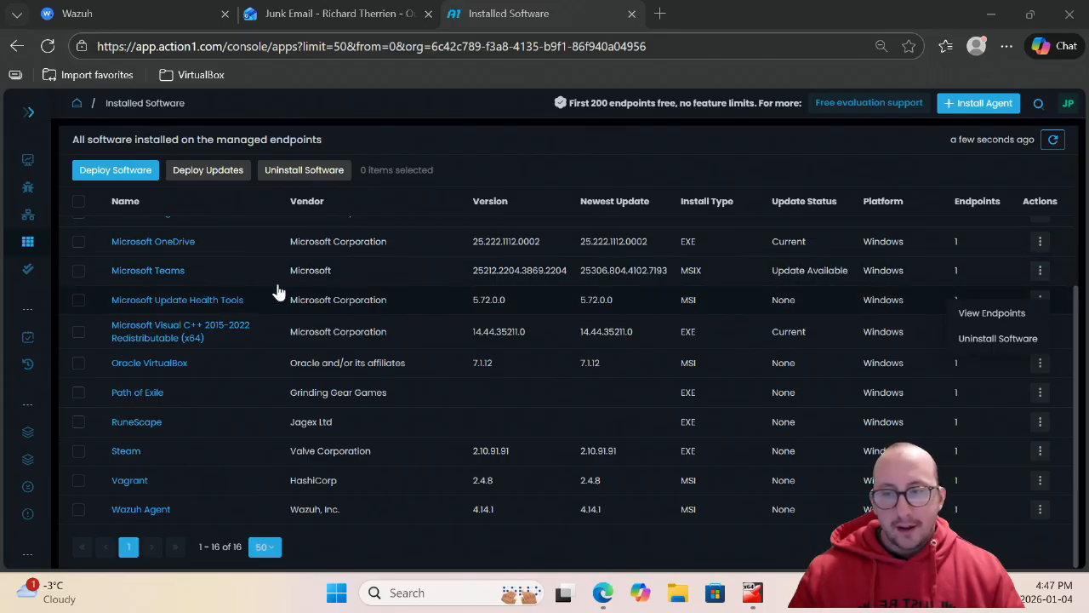
Select the Microsoft Teams (MSIX) update among RICHWIN11's missing updates and start its deployment.
{"action": "left_click", "coordinate": [48, 214]}
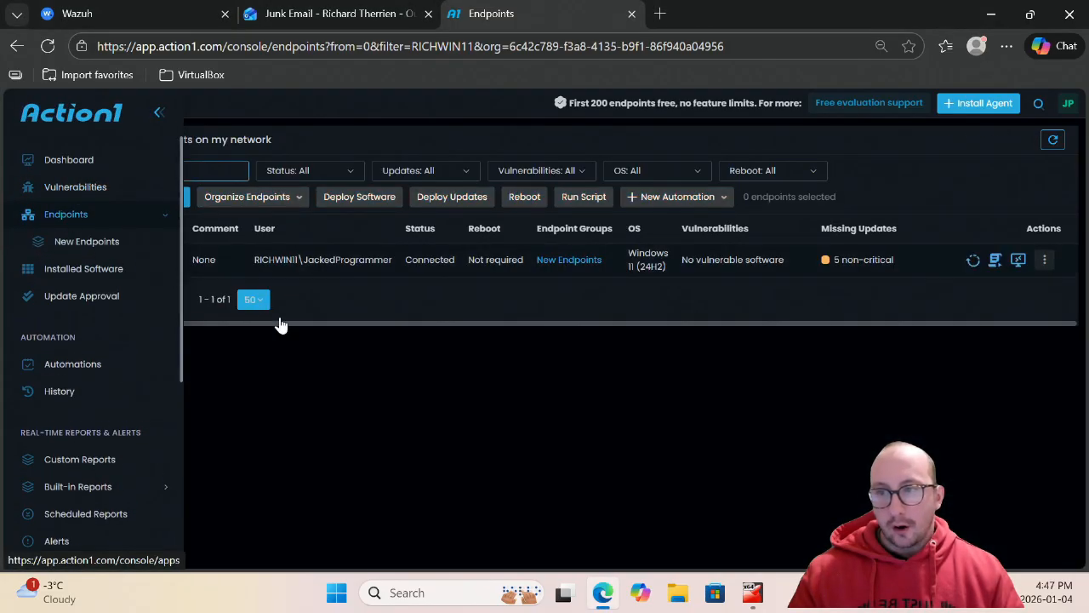
{"action": "left_click", "coordinate": [340, 261]}
{"action": "left_click", "coordinate": [243, 389]}
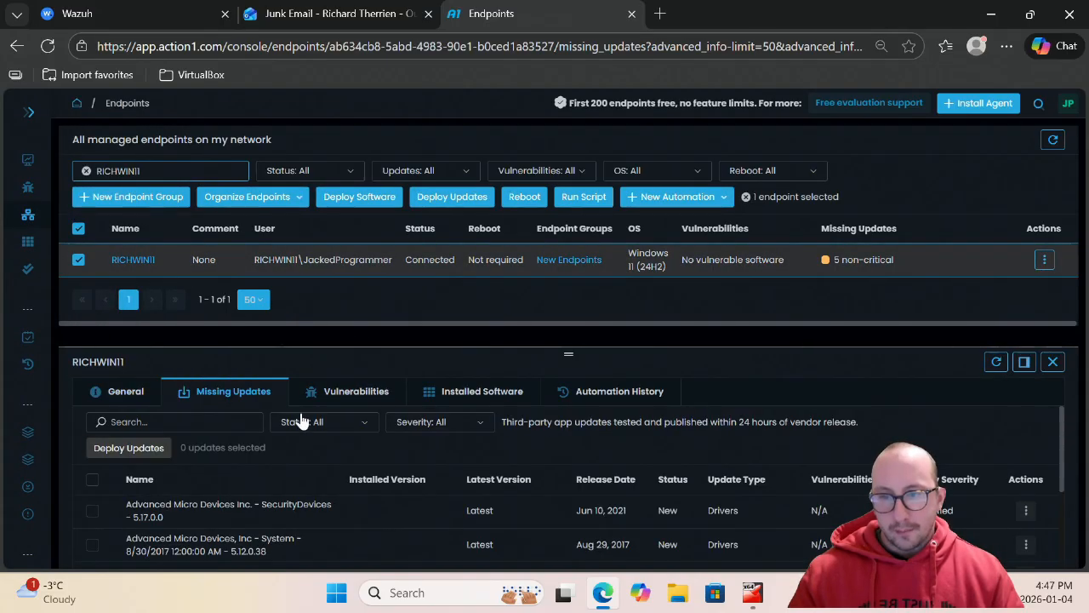
{"action": "scroll", "coordinate": [246, 476], "scroll_direction": "down", "scroll_amount": 2}
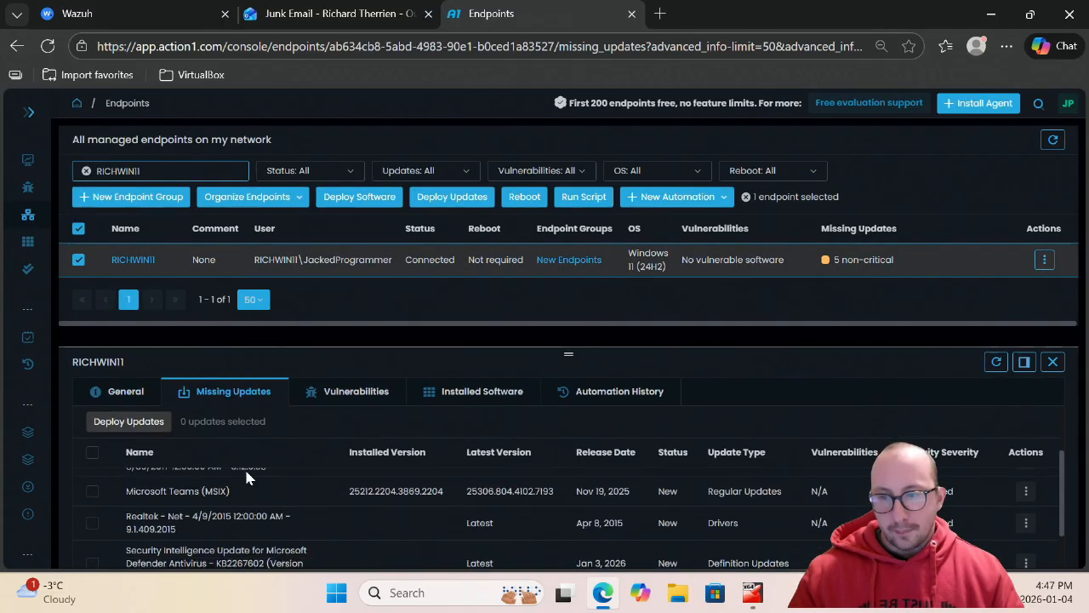
{"action": "left_click", "coordinate": [92, 493]}
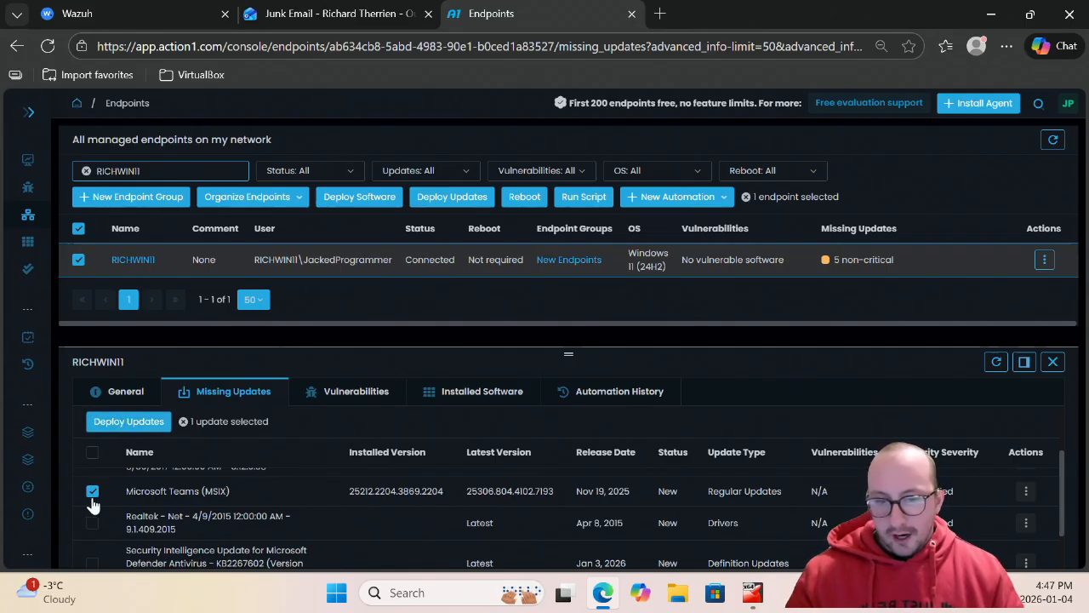
{"action": "left_click", "coordinate": [128, 421]}
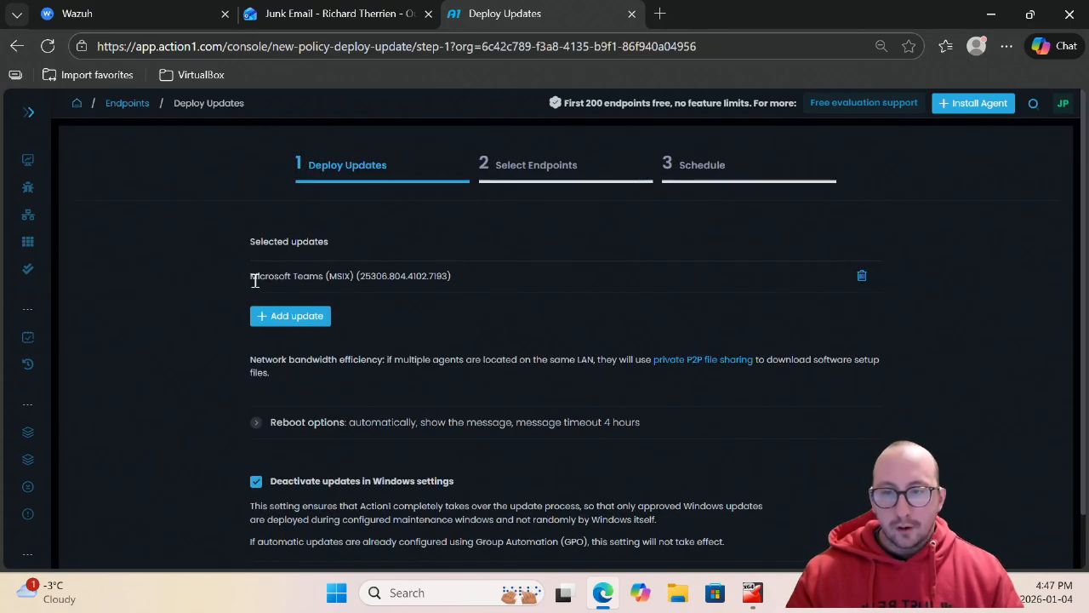
Accept the selected Microsoft Teams update with the default reboot and Windows update settings, keeping RICHWIN11 as the target endpoint.
{"action": "left_click_drag", "start_coordinate": [248, 275], "coordinate": [485, 277]}
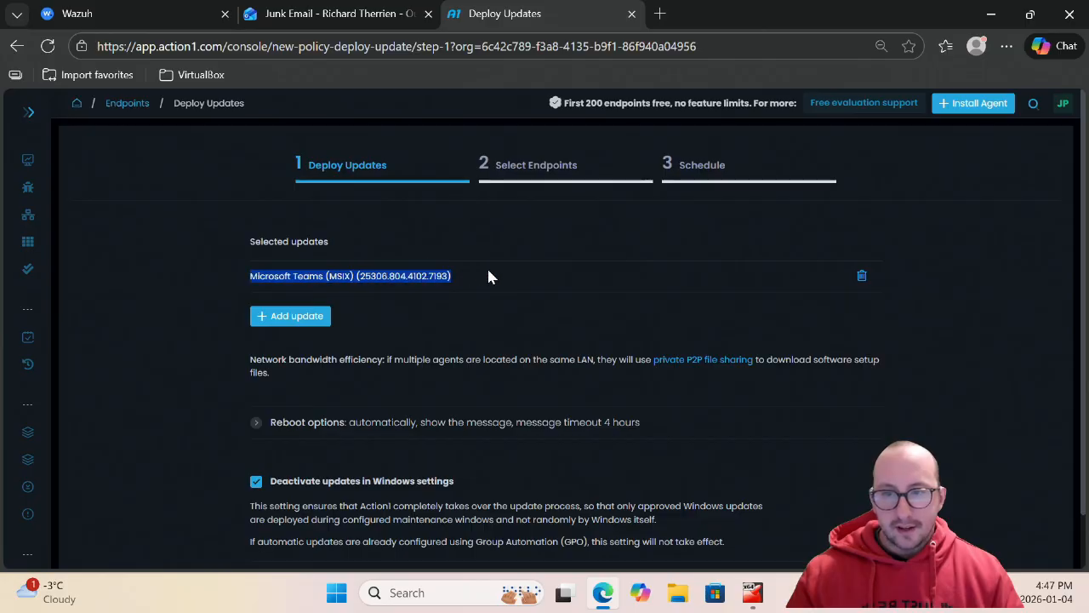
{"action": "left_click", "coordinate": [621, 295]}
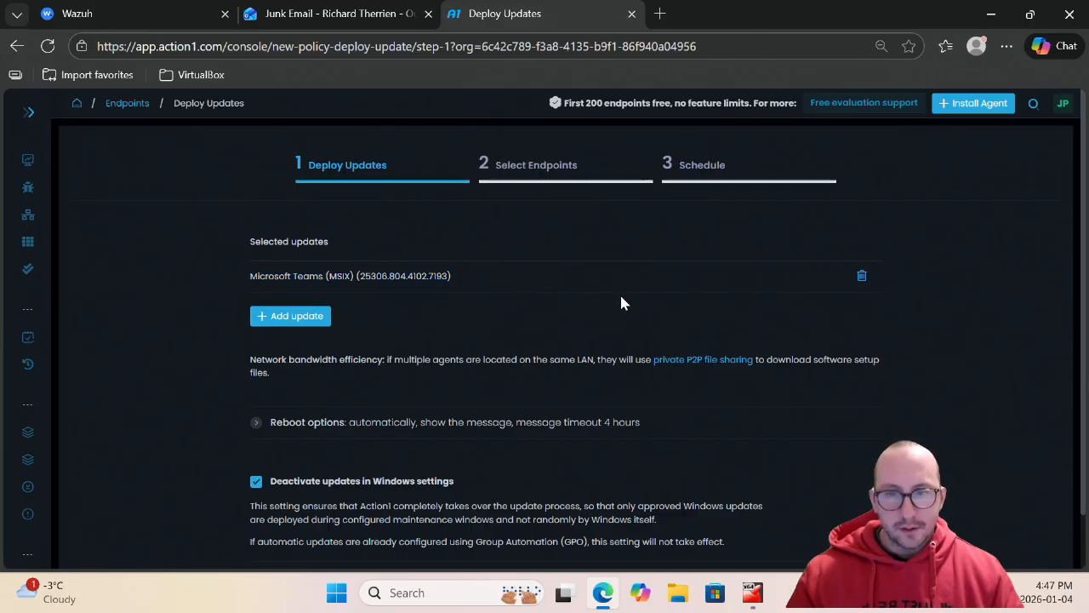
{"action": "scroll", "coordinate": [511, 249], "scroll_direction": "down", "scroll_amount": 1}
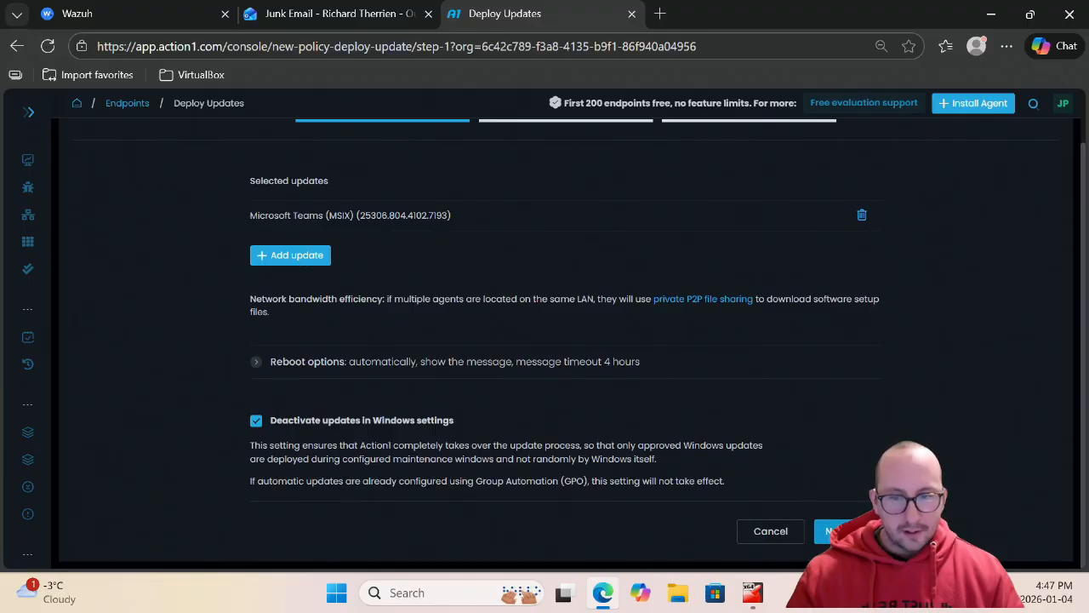
{"action": "left_click", "coordinate": [838, 530]}
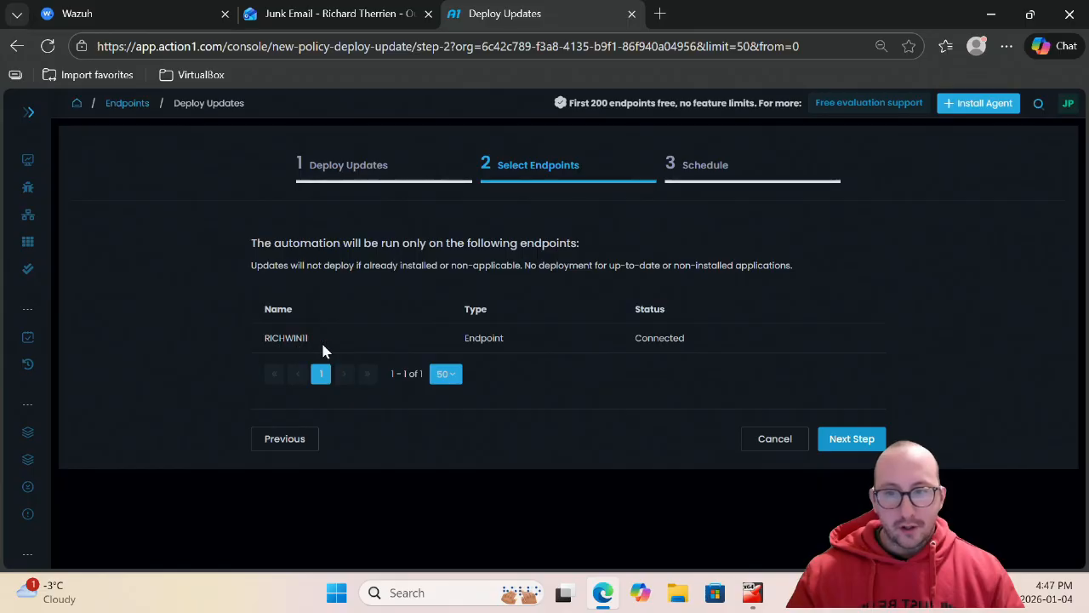
{"action": "left_click", "coordinate": [852, 439]}
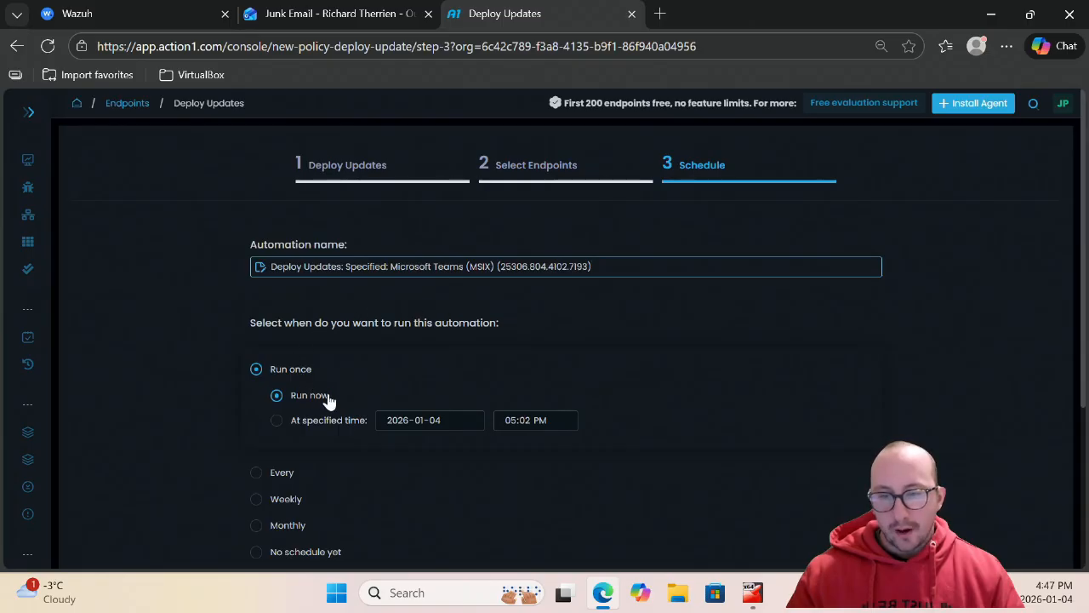
Launch the Microsoft Teams update automation to run once, immediately, with a 24-hour completion deadline.
{"action": "scroll", "coordinate": [445, 320], "scroll_direction": "down", "scroll_amount": 2}
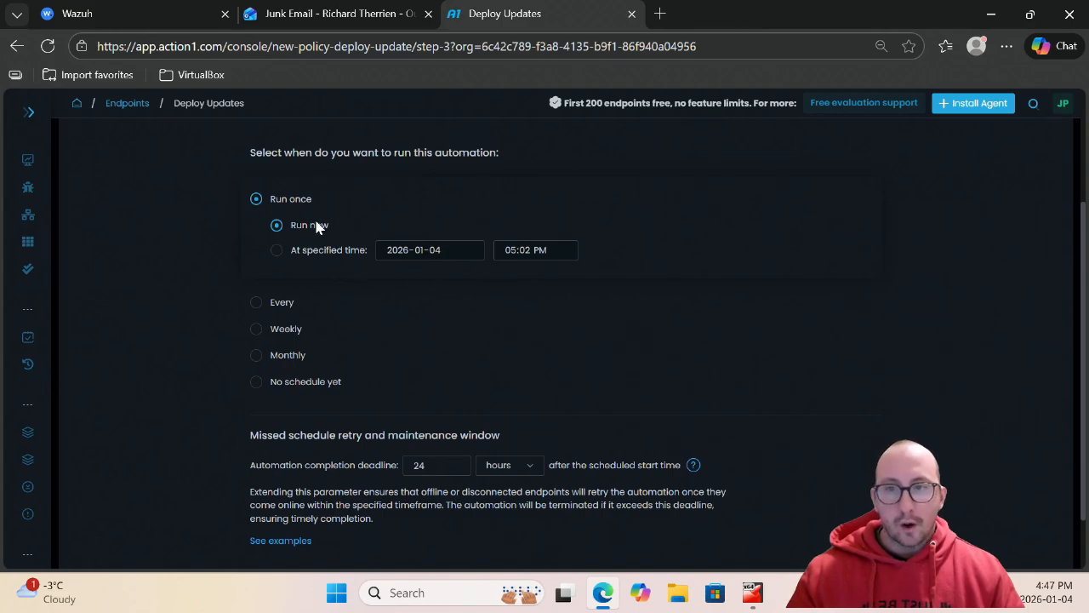
{"action": "scroll", "coordinate": [638, 234], "scroll_direction": "down", "scroll_amount": 1}
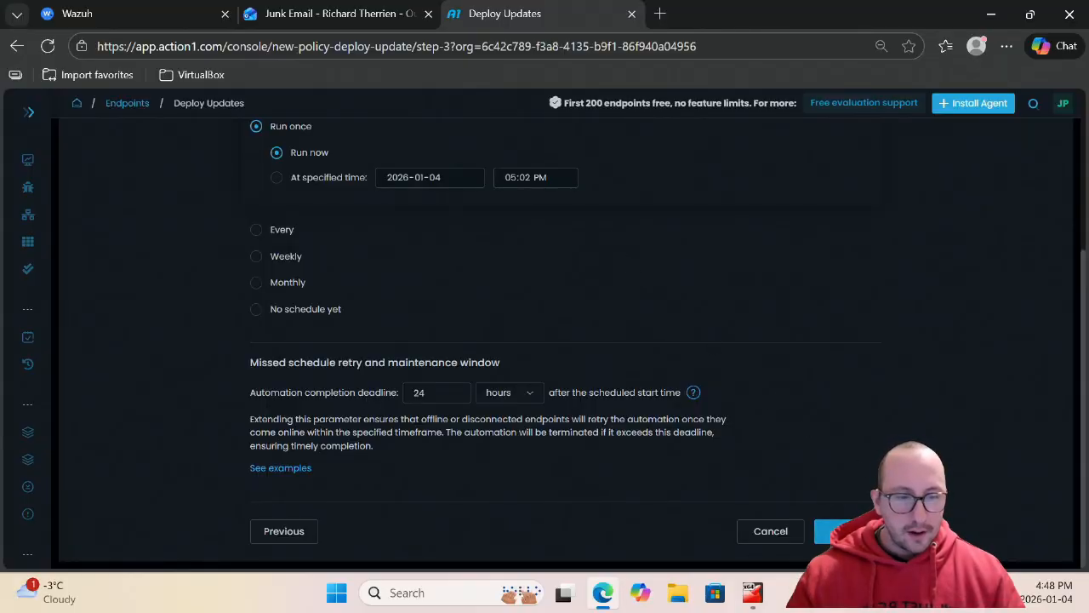
{"action": "left_click", "coordinate": [848, 531]}
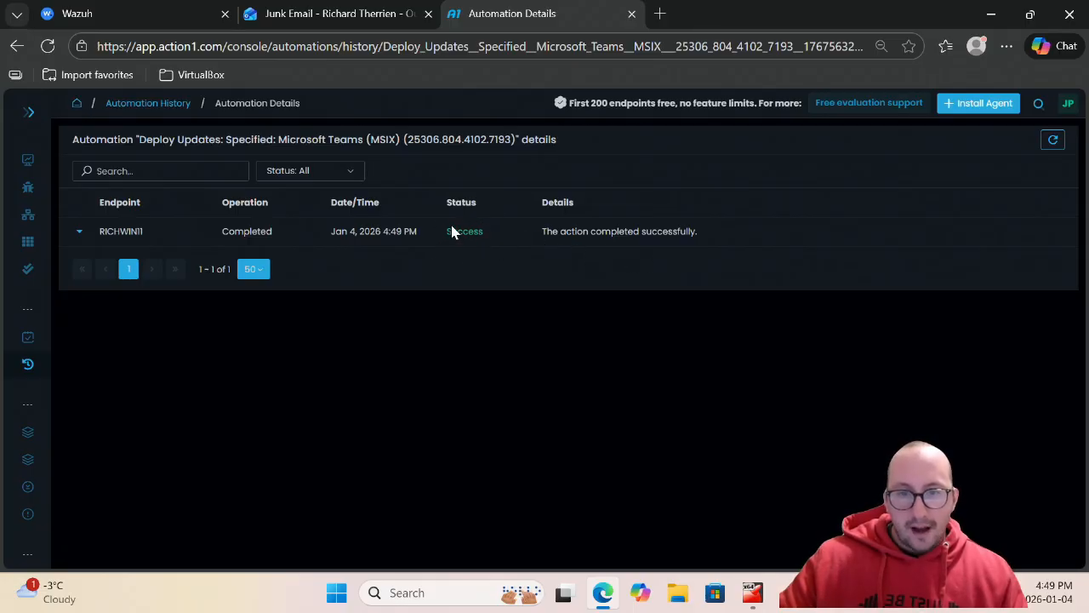
Return to the managed endpoints, select RICHWIN11 and open its missing updates.
{"action": "mouse_move", "coordinate": [24, 122]}
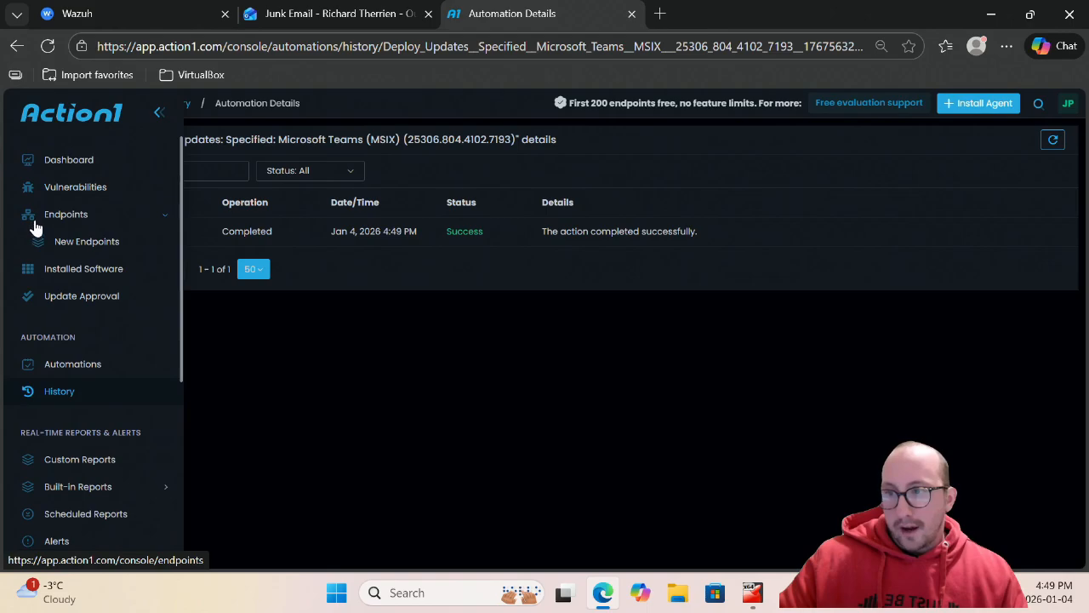
{"action": "left_click", "coordinate": [29, 214]}
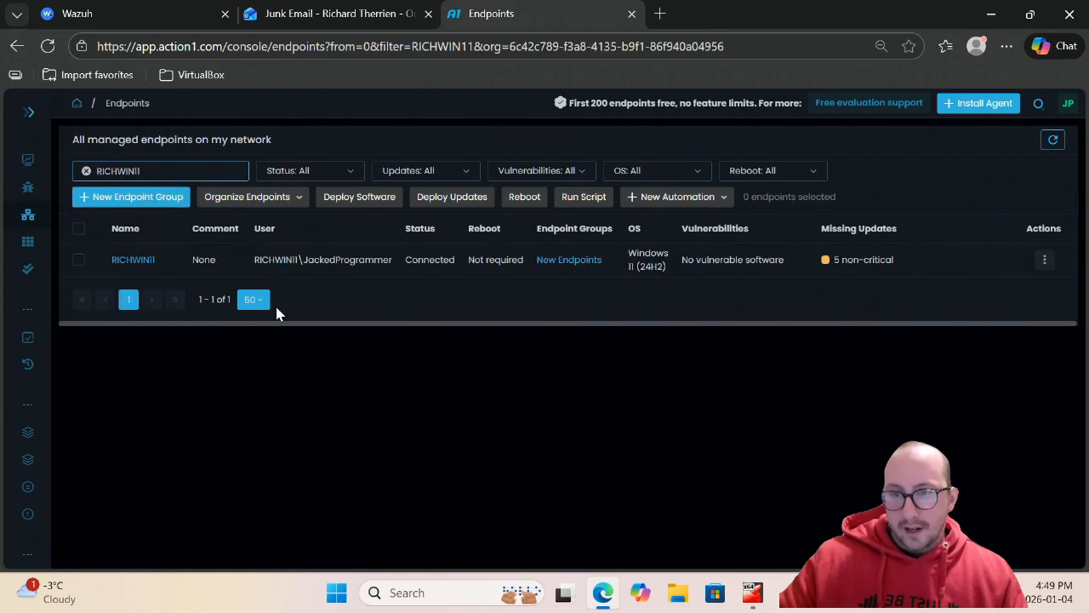
{"action": "left_click", "coordinate": [79, 260]}
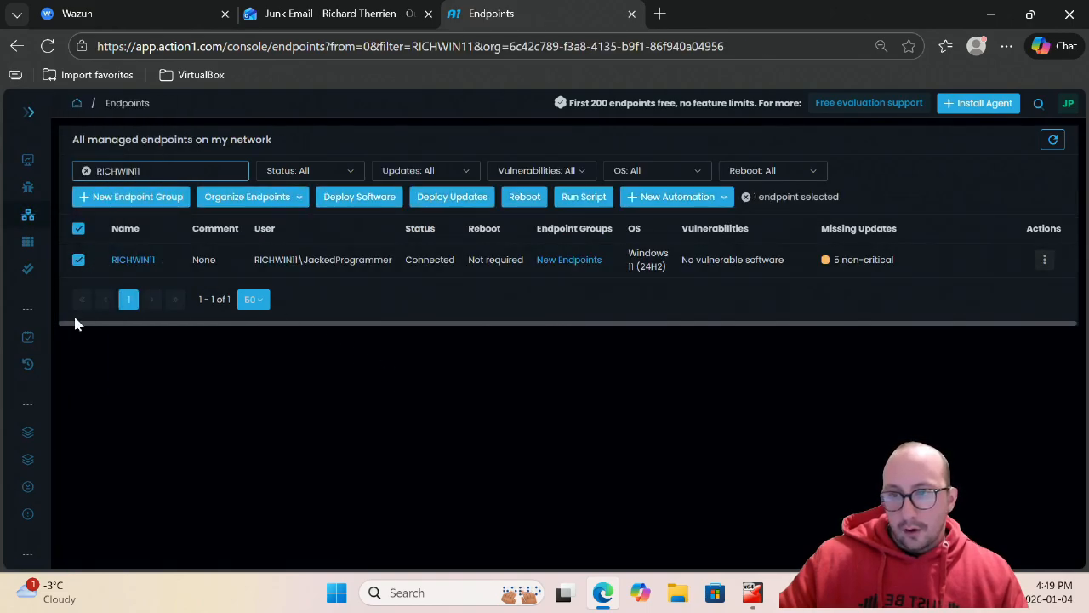
{"action": "left_click", "coordinate": [128, 261]}
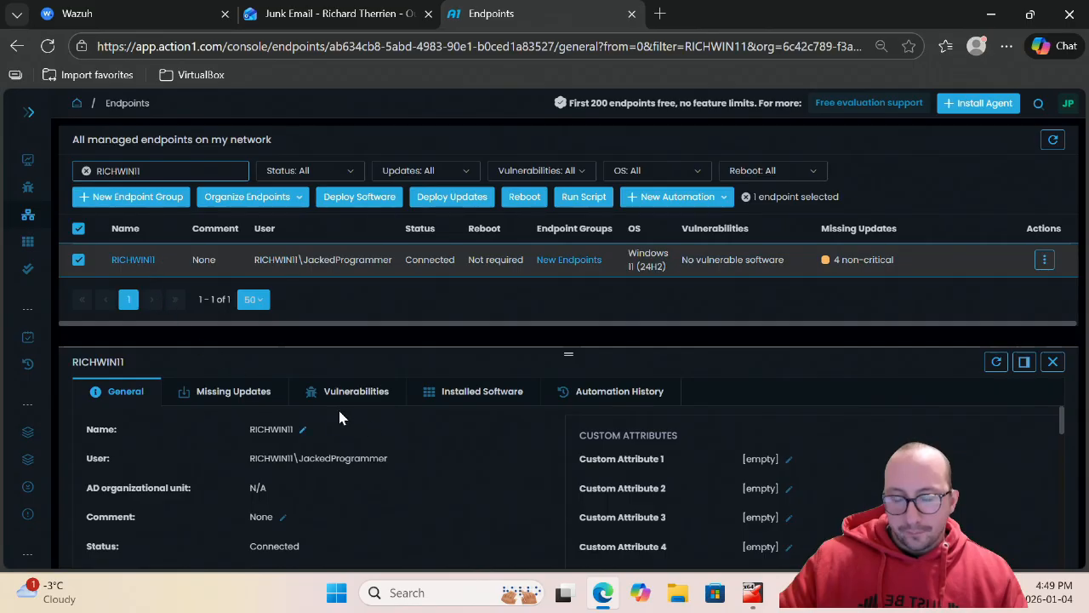
{"action": "left_click", "coordinate": [251, 392]}
Examine the names, release dates and update types of RICHWIN11's remaining missing updates.
{"action": "scroll", "coordinate": [291, 464], "scroll_direction": "down", "scroll_amount": 2}
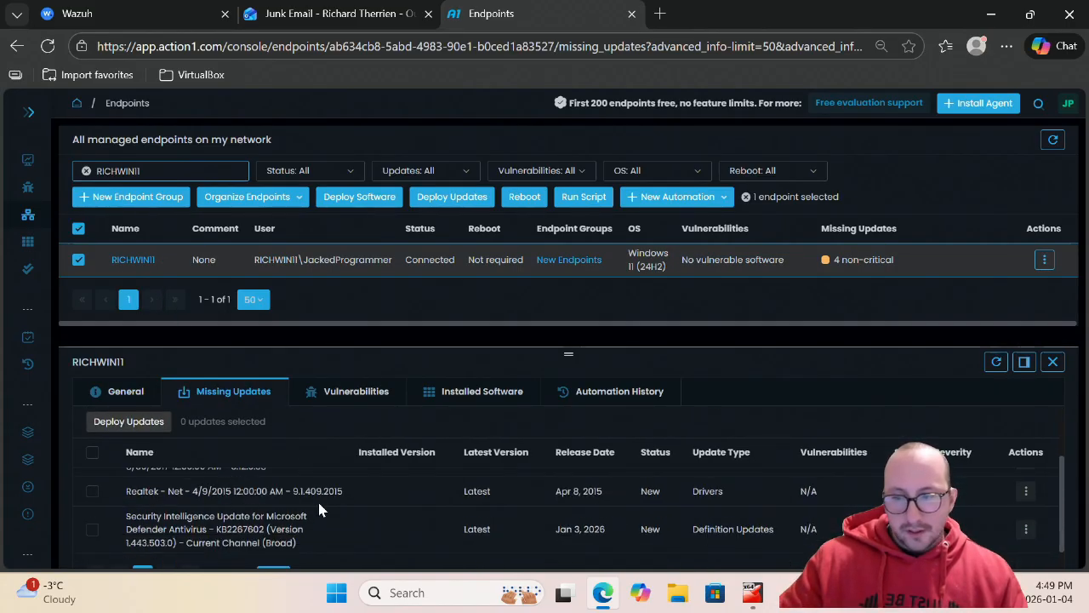
{"action": "scroll", "coordinate": [317, 510], "scroll_direction": "up", "scroll_amount": 2}
{"action": "scroll", "coordinate": [312, 509], "scroll_direction": "down", "scroll_amount": 3}
{"action": "scroll", "coordinate": [300, 510], "scroll_direction": "up", "scroll_amount": 2}
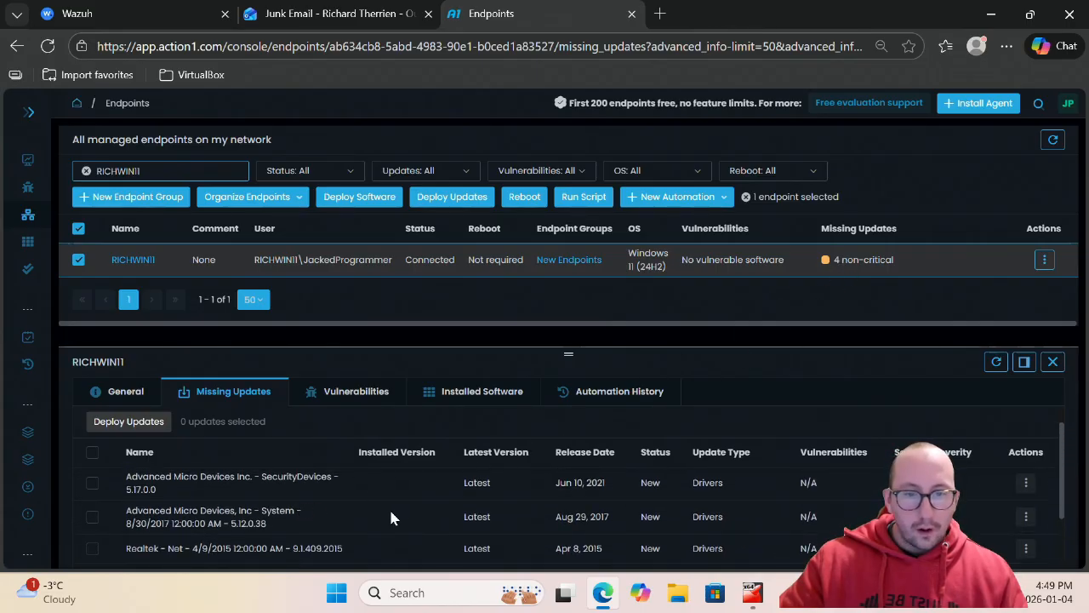
{"action": "scroll", "coordinate": [375, 485], "scroll_direction": "down", "scroll_amount": 2}
{"action": "scroll", "coordinate": [384, 485], "scroll_direction": "up", "scroll_amount": 3}
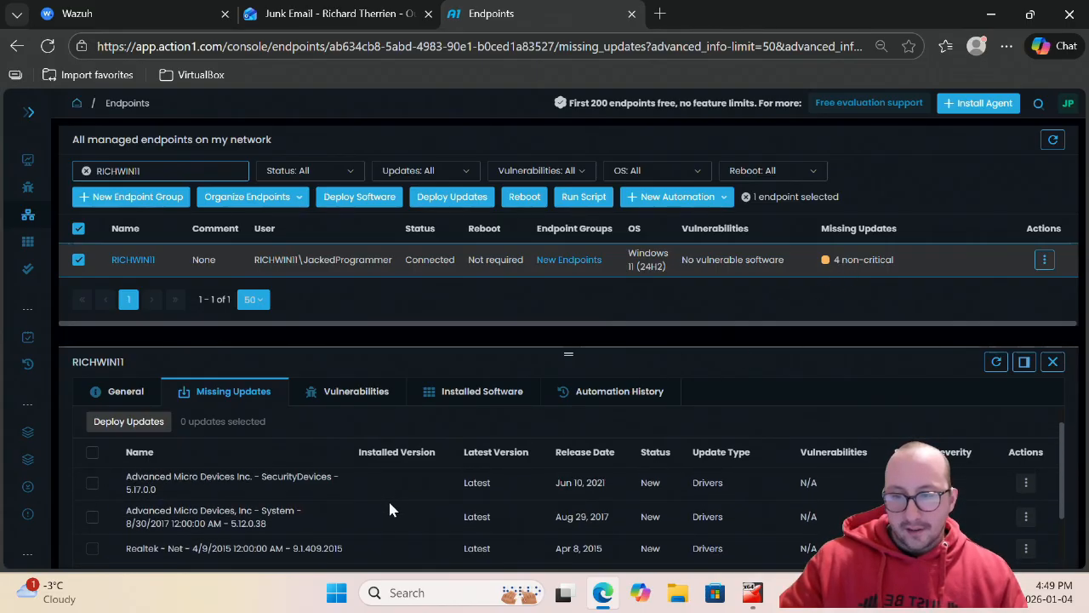
{"action": "scroll", "coordinate": [511, 503], "scroll_direction": "down", "scroll_amount": 3}
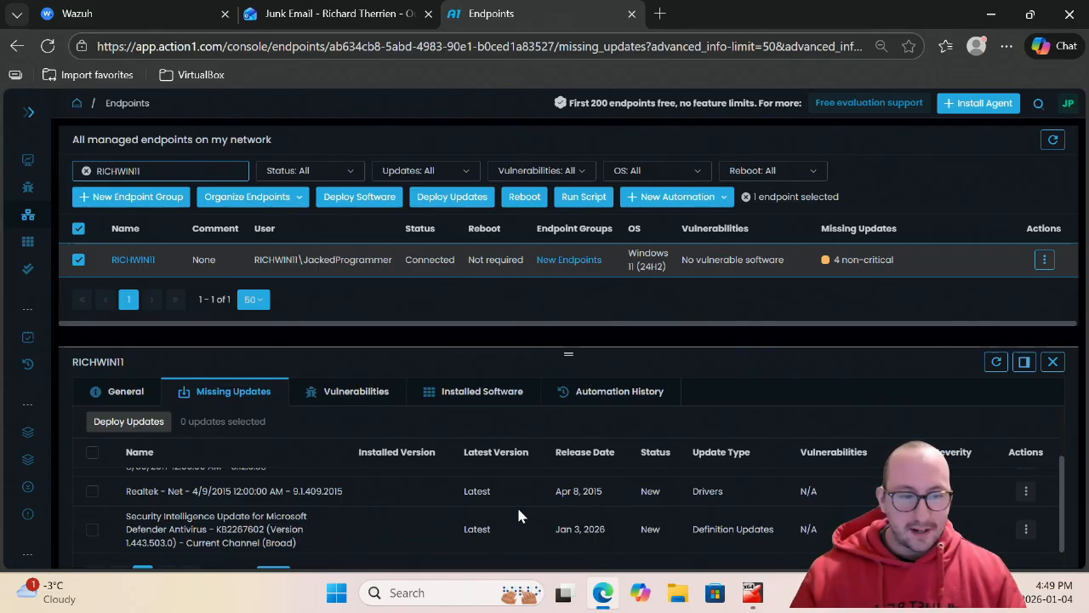
{"action": "scroll", "coordinate": [255, 515], "scroll_direction": "up", "scroll_amount": 3}
Select the Security Intelligence Update for Microsoft Defender Antivirus (KB2267602) for RICHWIN11 and start its deployment.
{"action": "scroll", "coordinate": [243, 520], "scroll_direction": "down", "scroll_amount": 5}
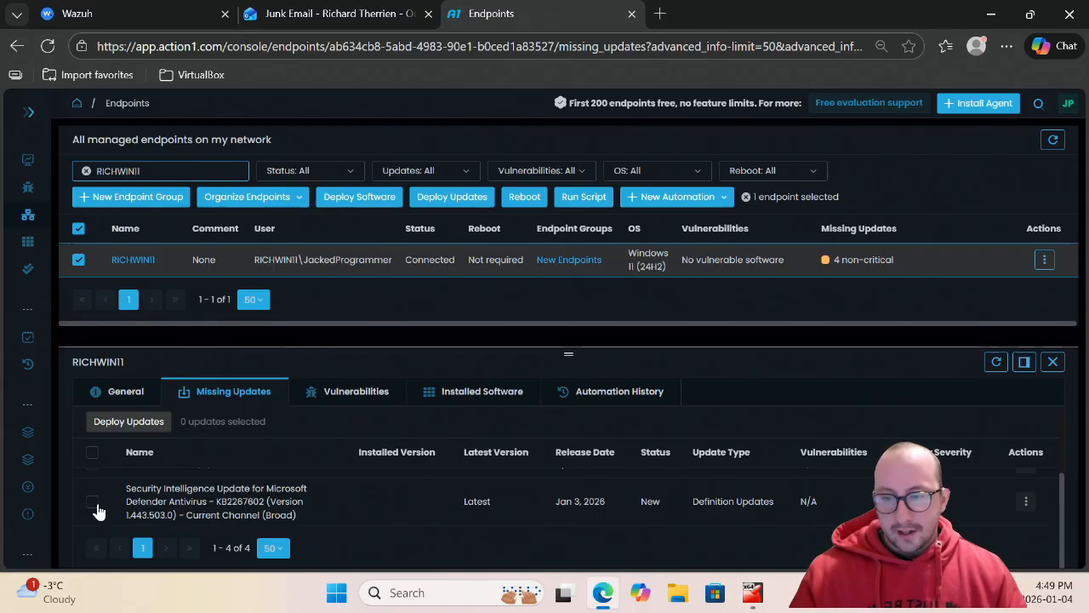
{"action": "left_click", "coordinate": [93, 504]}
{"action": "left_click", "coordinate": [126, 423]}
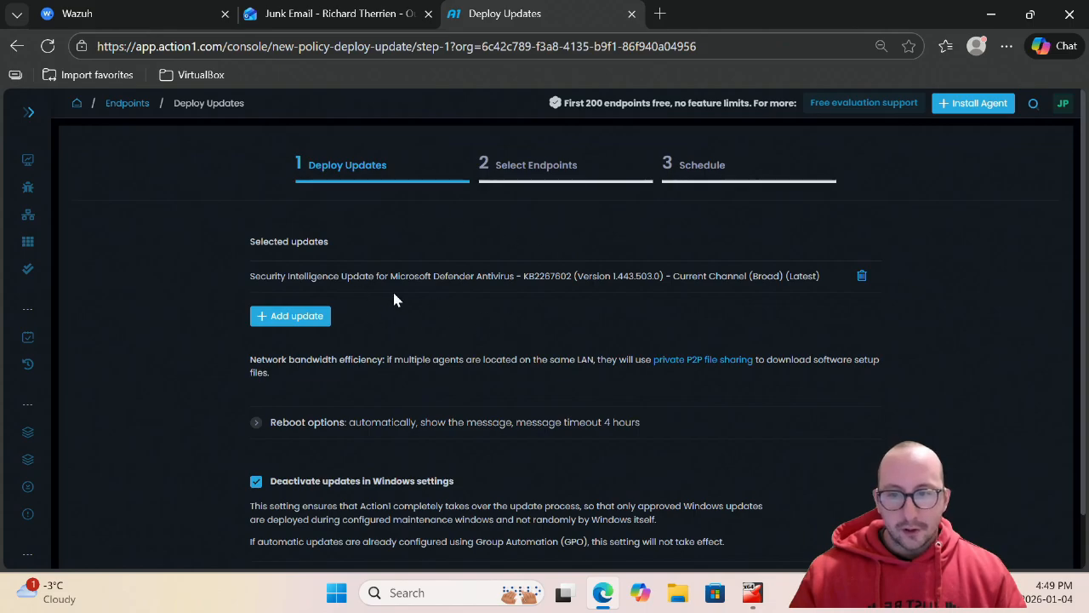
{"action": "left_click_drag", "start_coordinate": [244, 271], "coordinate": [856, 278]}
{"action": "left_click", "coordinate": [629, 321]}
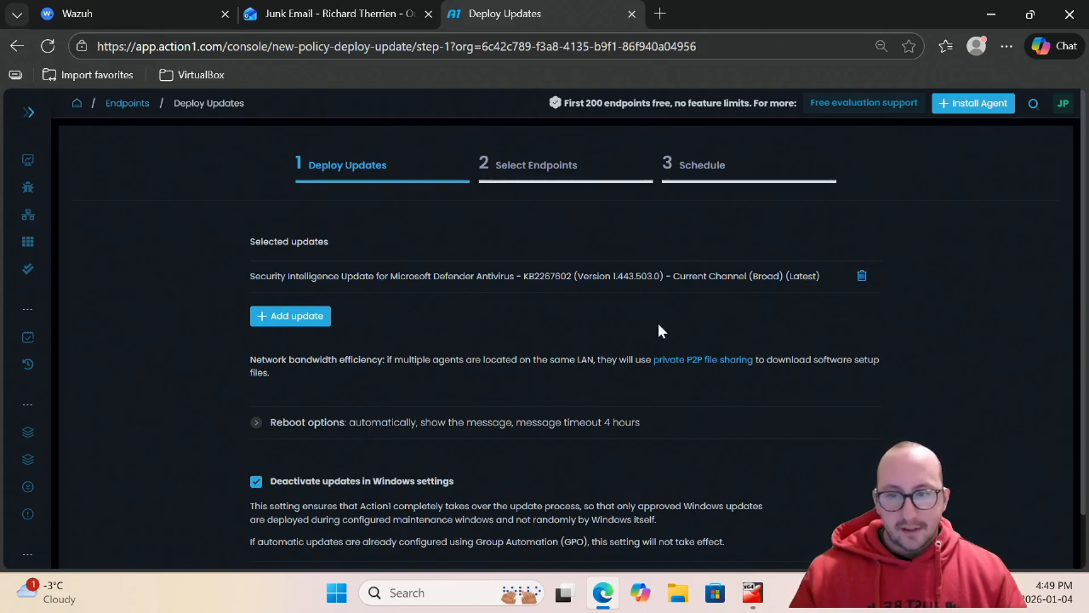
Launch the KB2267602 Defender update automation on RICHWIN11 to run once, immediately, with a 24-hour completion deadline.
{"action": "scroll", "coordinate": [657, 320], "scroll_direction": "down", "scroll_amount": 2}
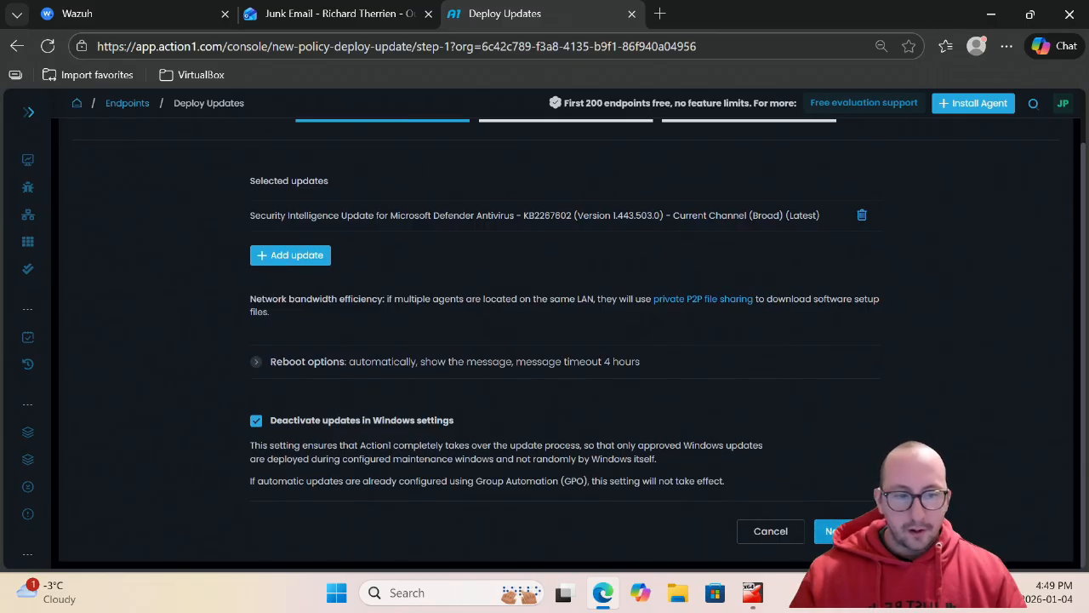
{"action": "left_click", "coordinate": [834, 531]}
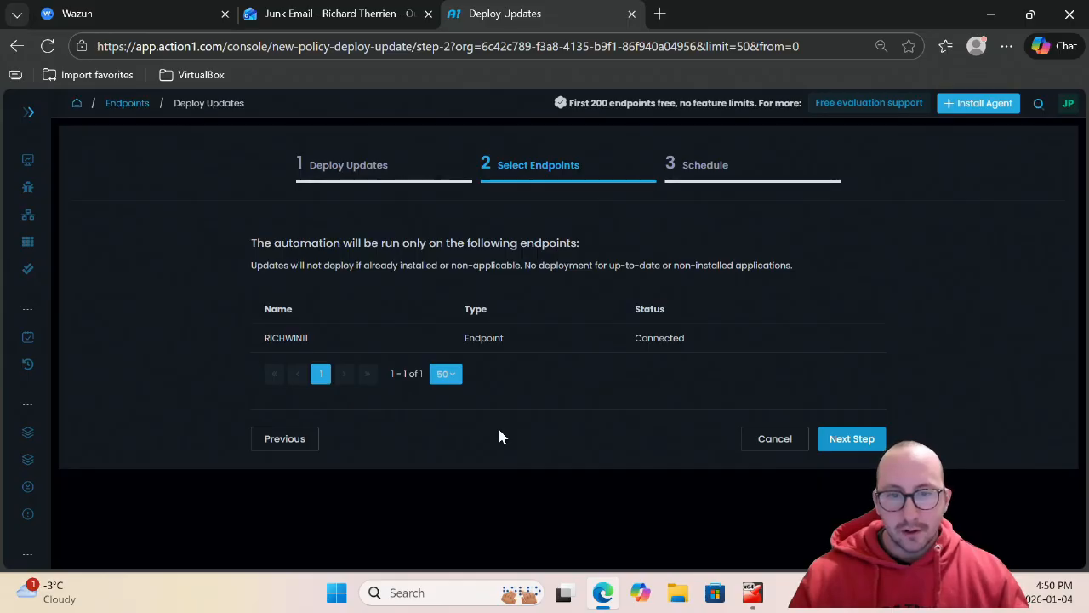
{"action": "left_click", "coordinate": [860, 439]}
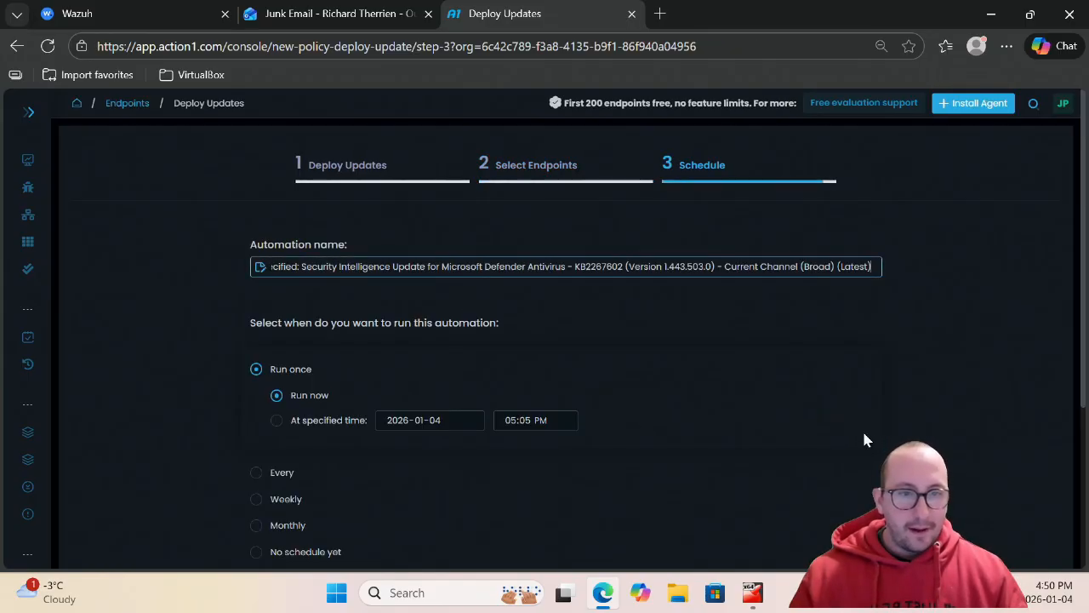
{"action": "scroll", "coordinate": [693, 394], "scroll_direction": "down", "scroll_amount": 3}
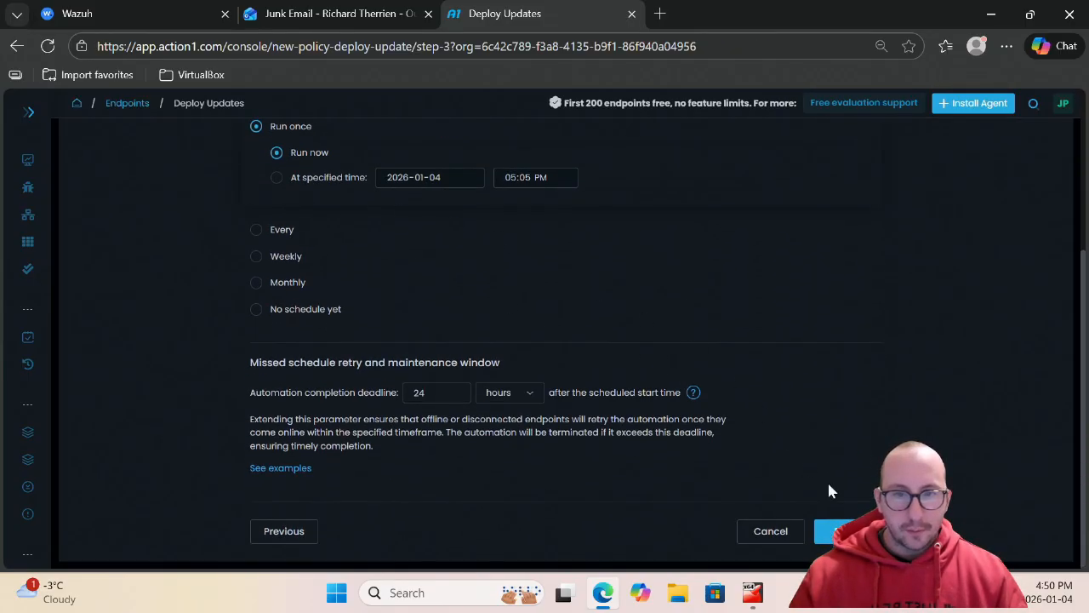
{"action": "left_click", "coordinate": [834, 530]}
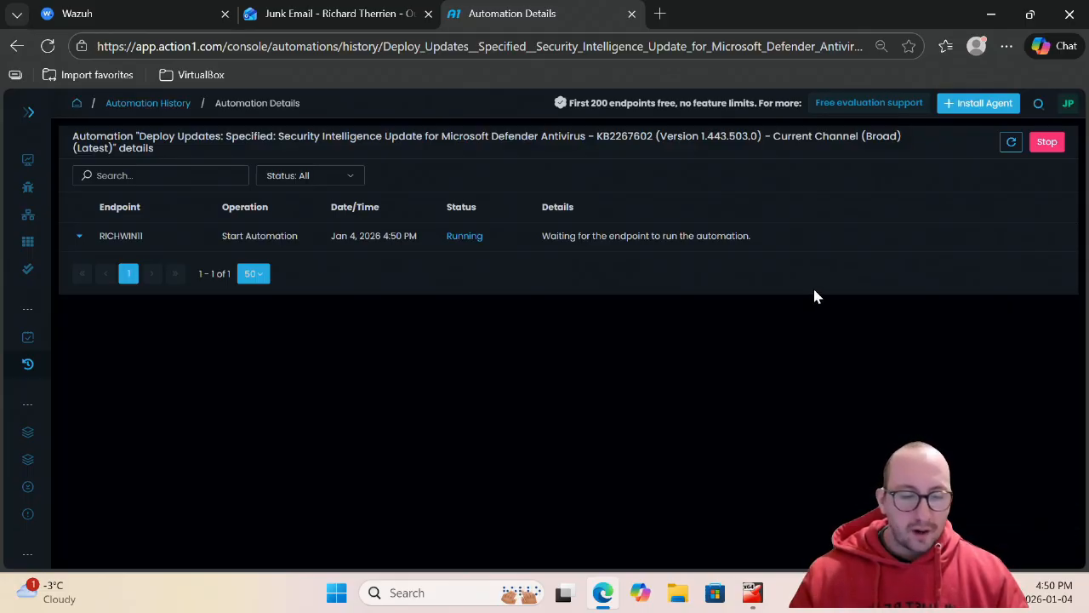
{"action": "mouse_move", "coordinate": [752, 592]}
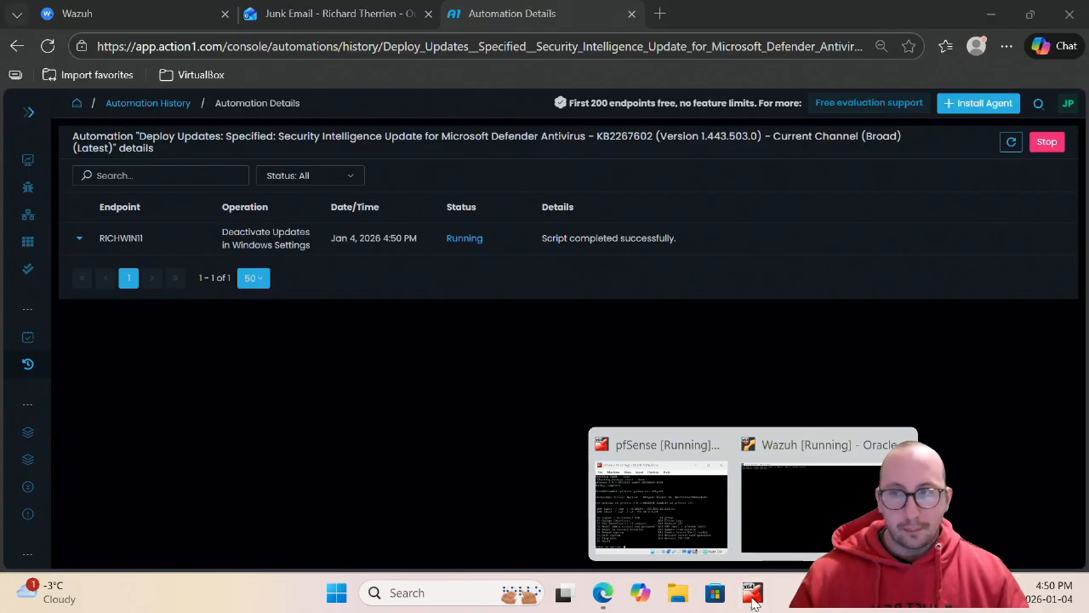
{"action": "left_click", "coordinate": [525, 405]}
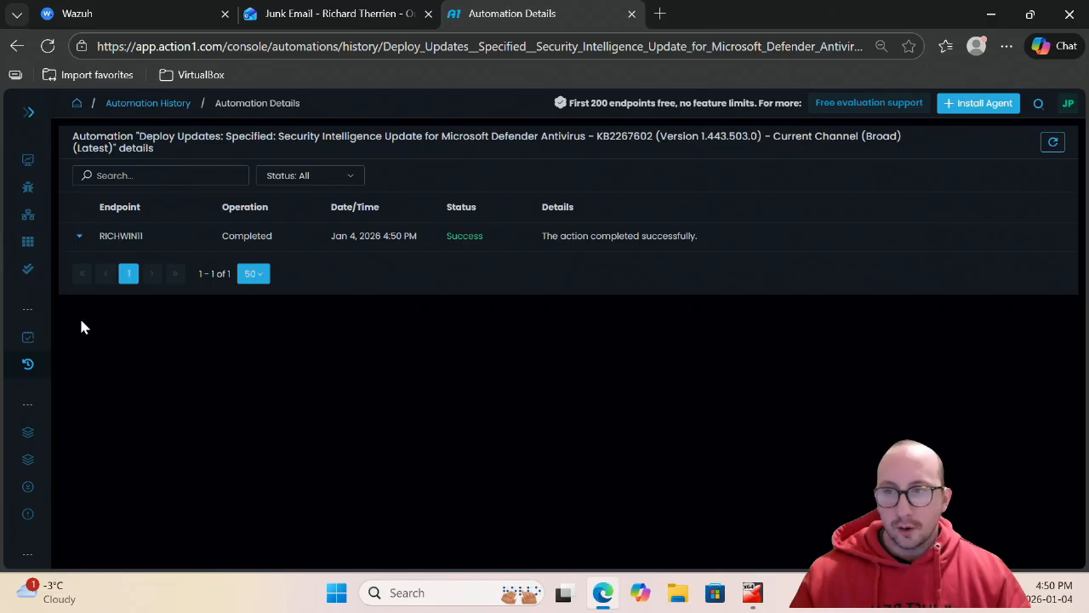
Return to the managed endpoints, select RICHWIN11 and open its missing updates to recheck them.
{"action": "mouse_move", "coordinate": [17, 309]}
{"action": "left_click", "coordinate": [59, 213]}
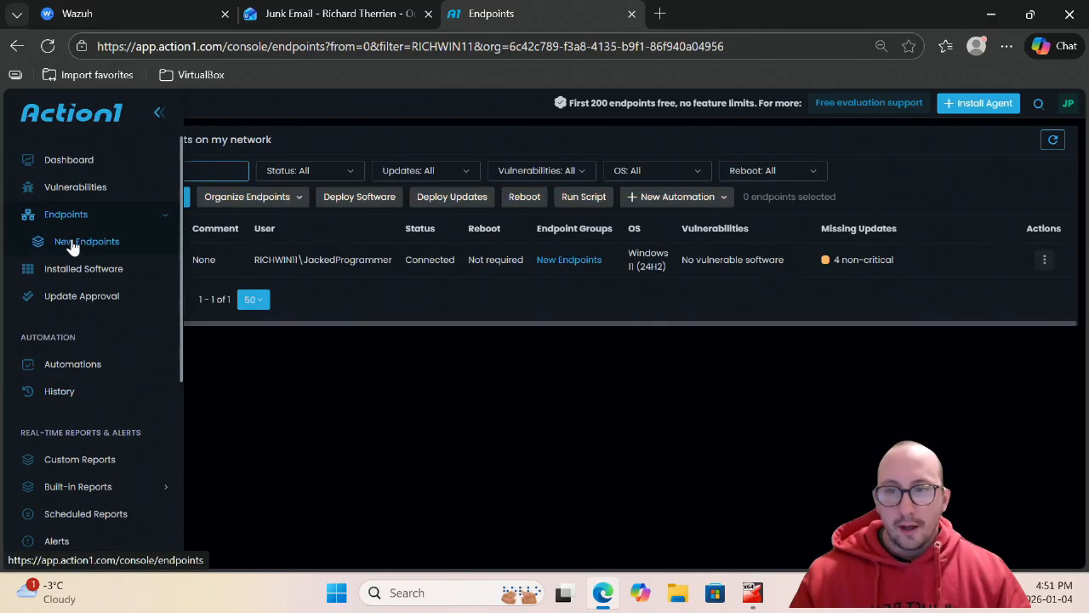
{"action": "left_click", "coordinate": [129, 259]}
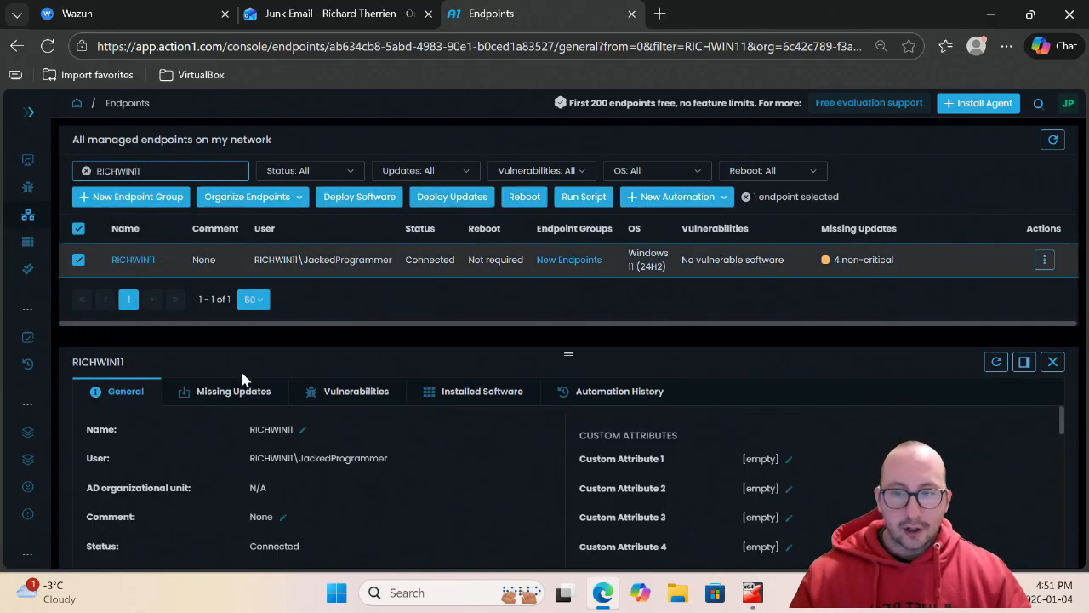
{"action": "left_click", "coordinate": [223, 391]}
Examine the names, release dates and update types of the driver updates still missing on RICHWIN11.
{"action": "scroll", "coordinate": [326, 510], "scroll_direction": "down", "scroll_amount": 2}
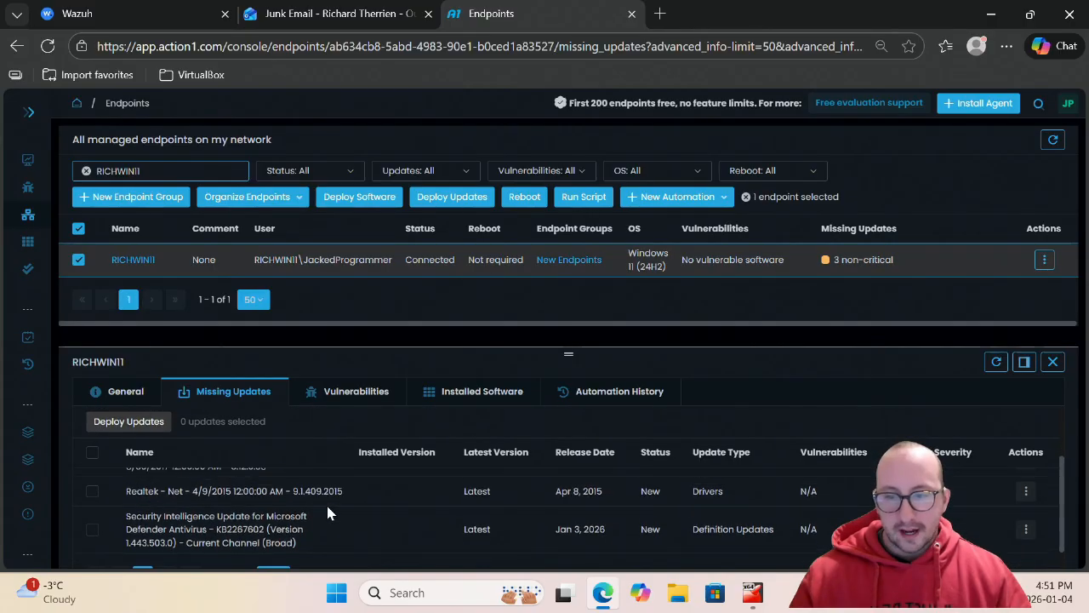
{"action": "scroll", "coordinate": [327, 509], "scroll_direction": "up", "scroll_amount": 3}
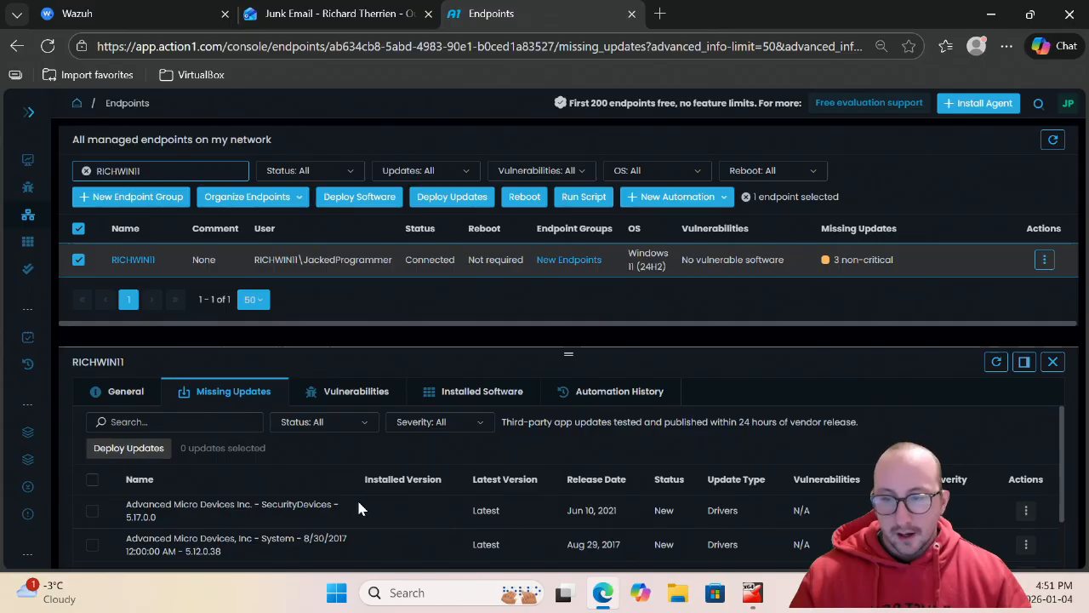
{"action": "scroll", "coordinate": [358, 508], "scroll_direction": "down", "scroll_amount": 3}
{"action": "scroll", "coordinate": [507, 494], "scroll_direction": "up", "scroll_amount": 3}
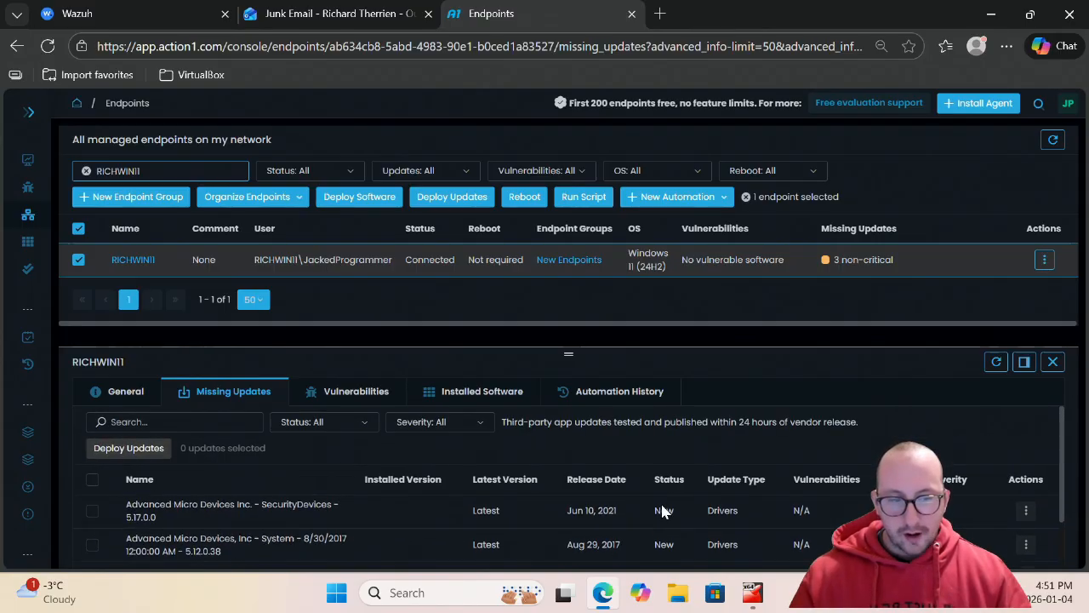
{"action": "scroll", "coordinate": [662, 509], "scroll_direction": "down", "scroll_amount": 2}
{"action": "scroll", "coordinate": [672, 506], "scroll_direction": "up", "scroll_amount": 2}
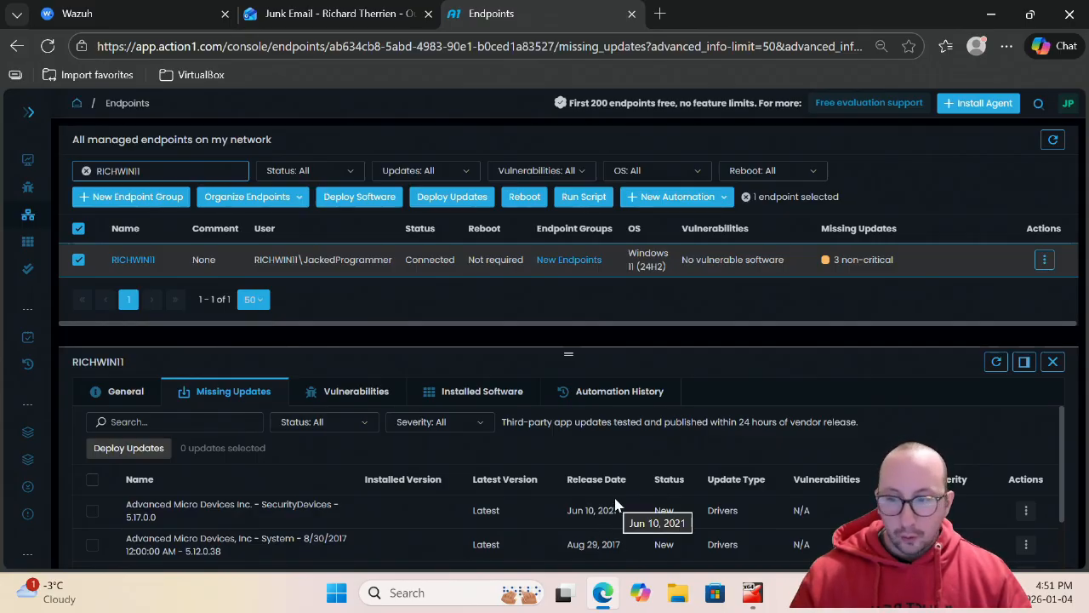
{"action": "scroll", "coordinate": [615, 498], "scroll_direction": "down", "scroll_amount": 2}
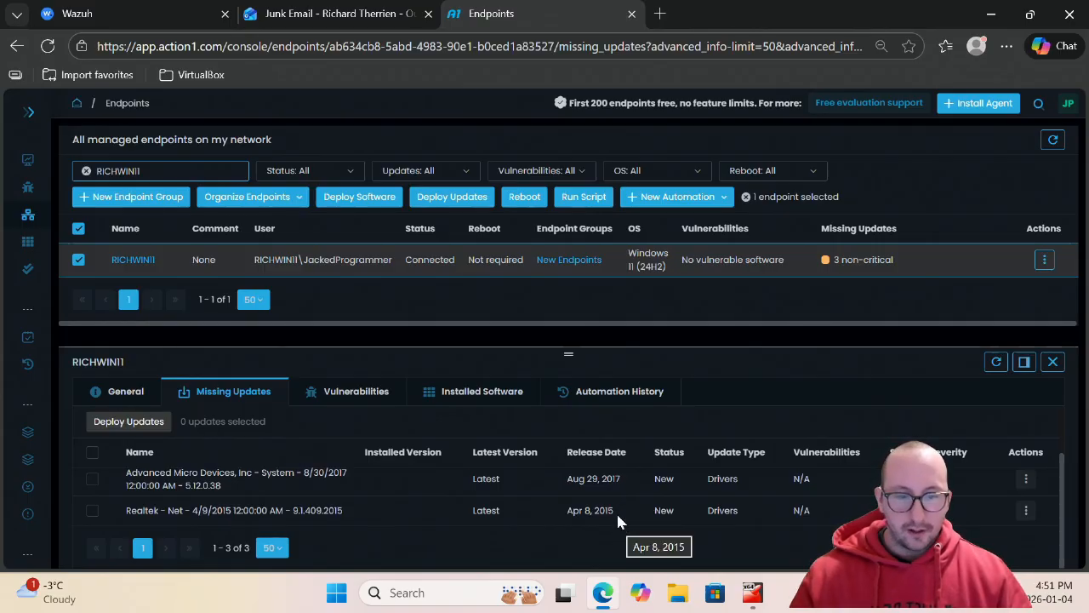
{"action": "scroll", "coordinate": [618, 519], "scroll_direction": "up", "scroll_amount": 2}
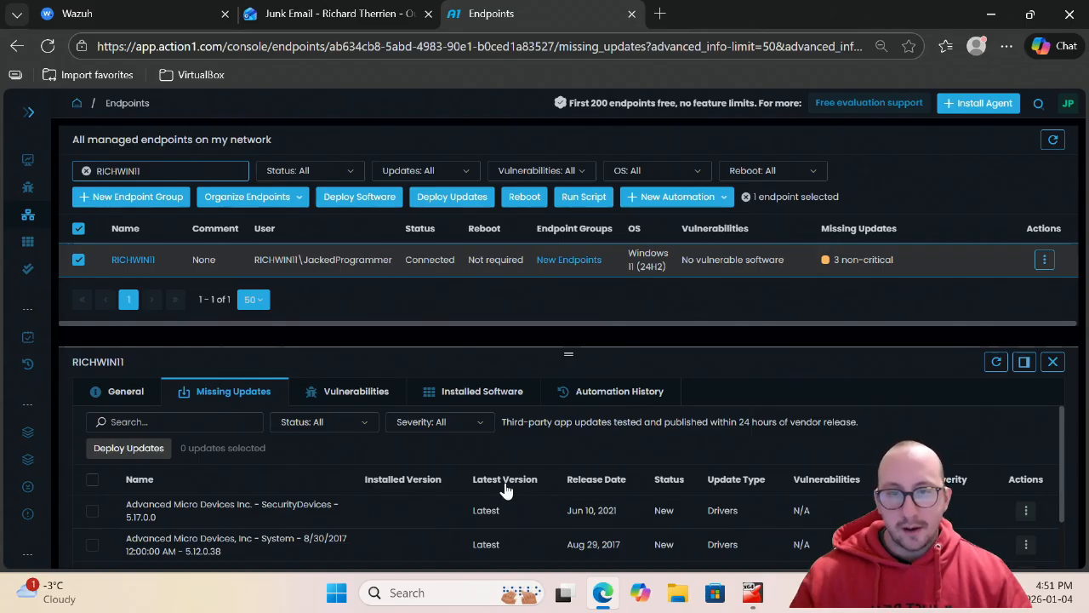
Open RICHWIN11's vulnerabilities and review the automation types that can be created for the endpoint.
{"action": "left_click", "coordinate": [344, 404]}
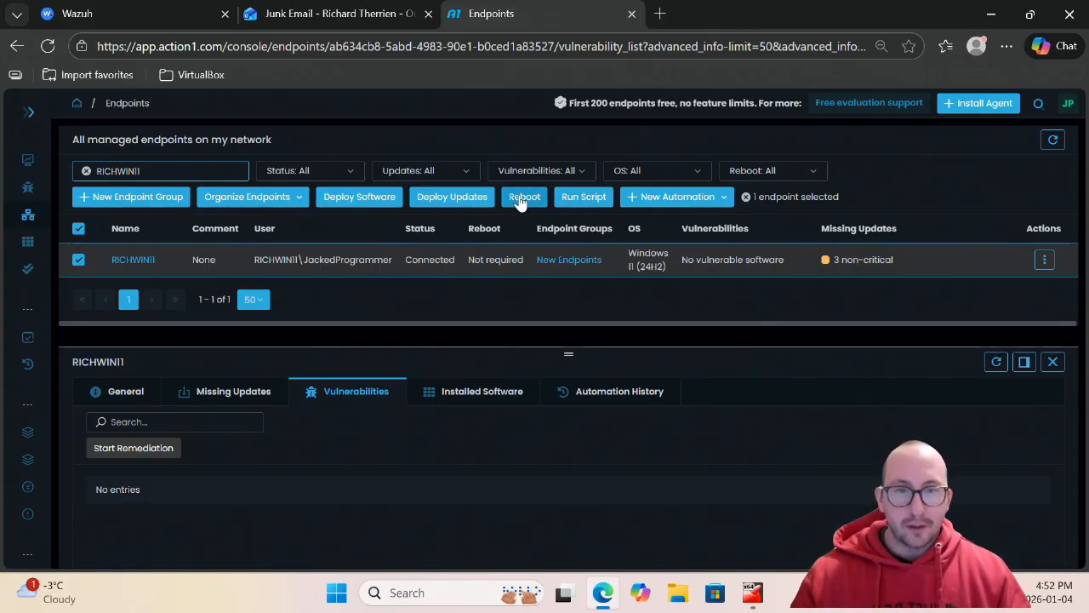
{"action": "left_click", "coordinate": [725, 199]}
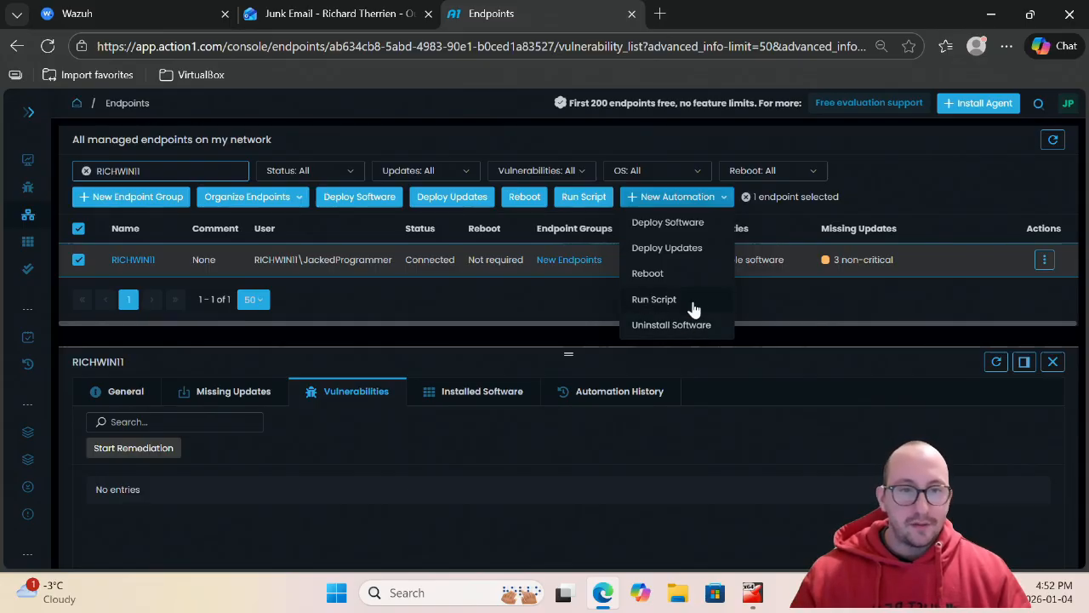
{"action": "left_click", "coordinate": [720, 199]}
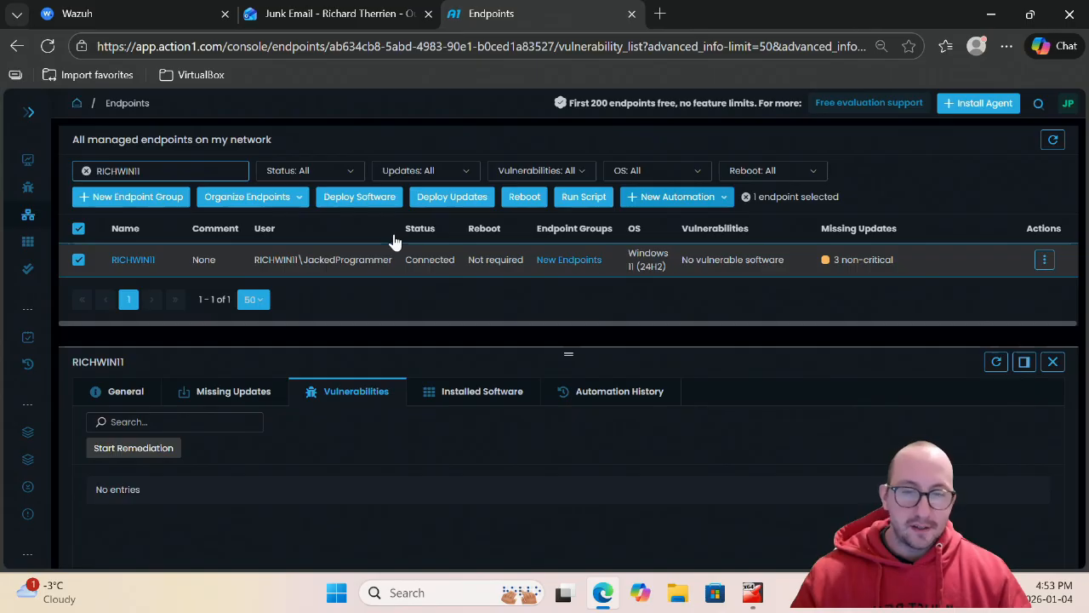
{"action": "mouse_move", "coordinate": [934, 272]}
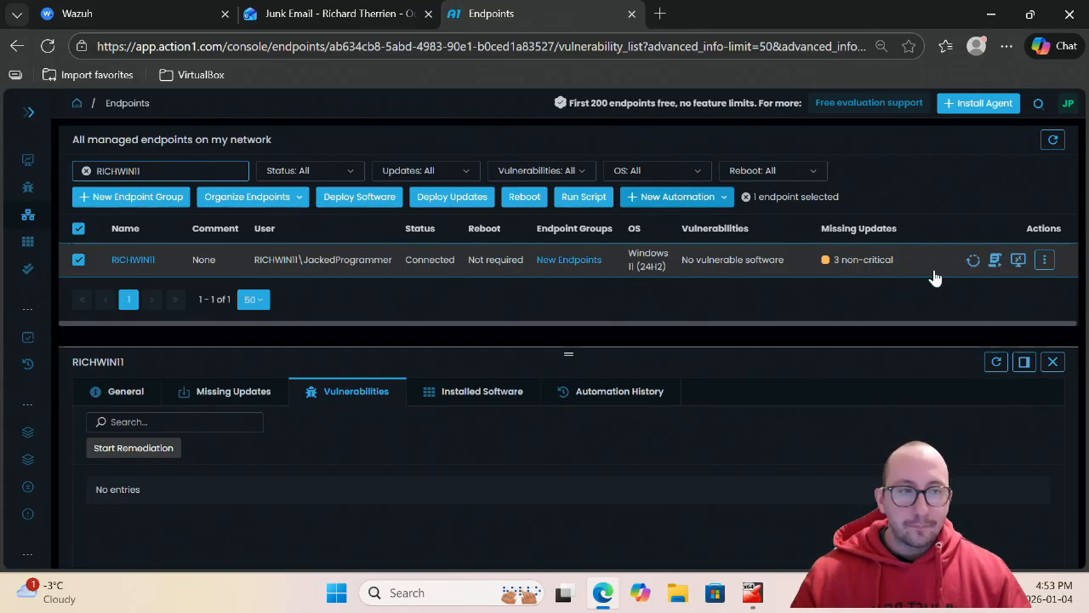